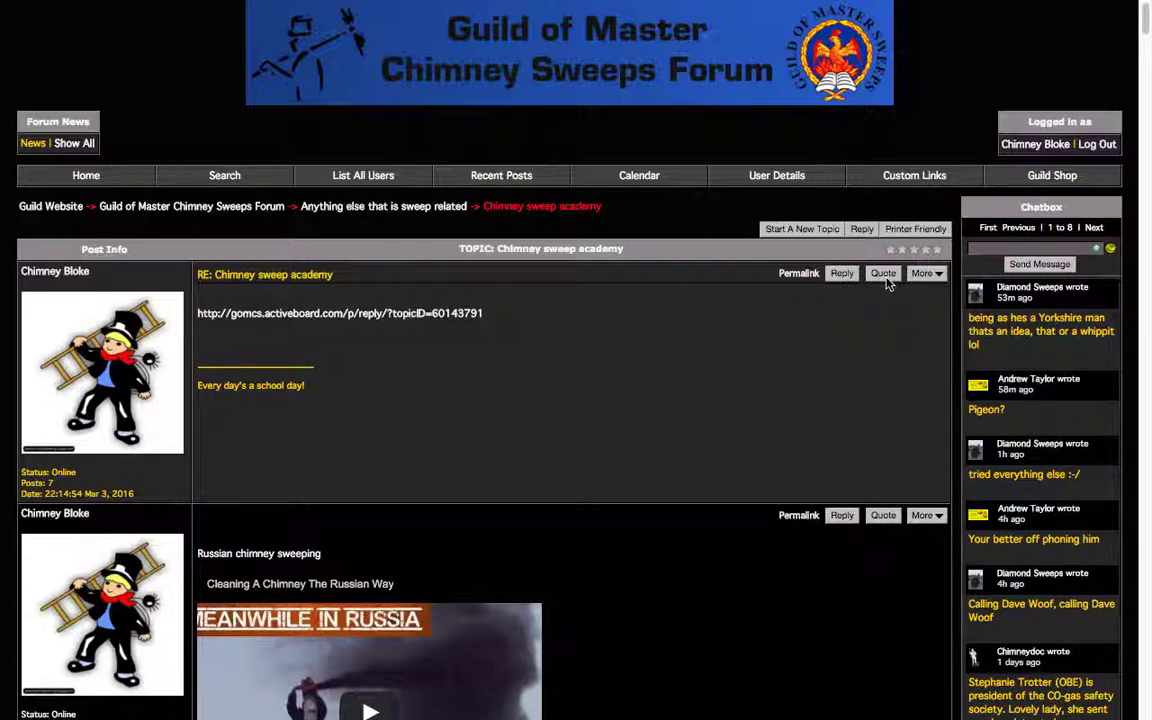
Start a reply in the Chimney sweep academy thread quoting the 'I'm really not surprised!' post.
scroll(888, 284, "down", 8)
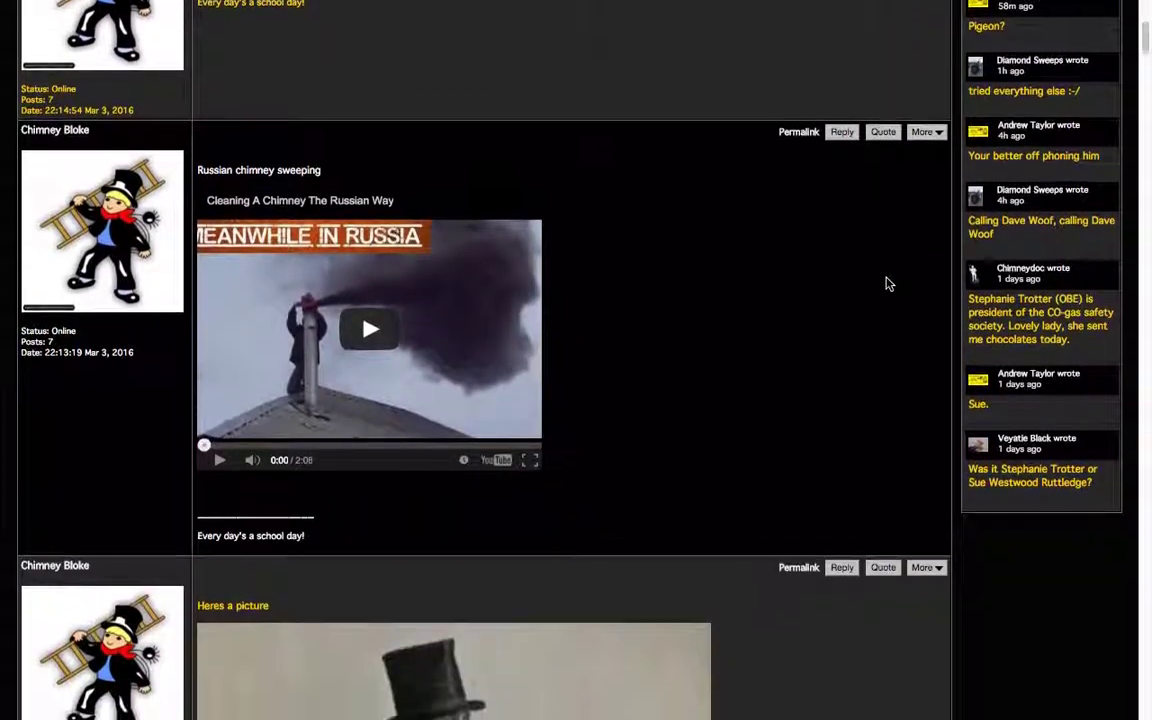
scroll(888, 284, "down", 15)
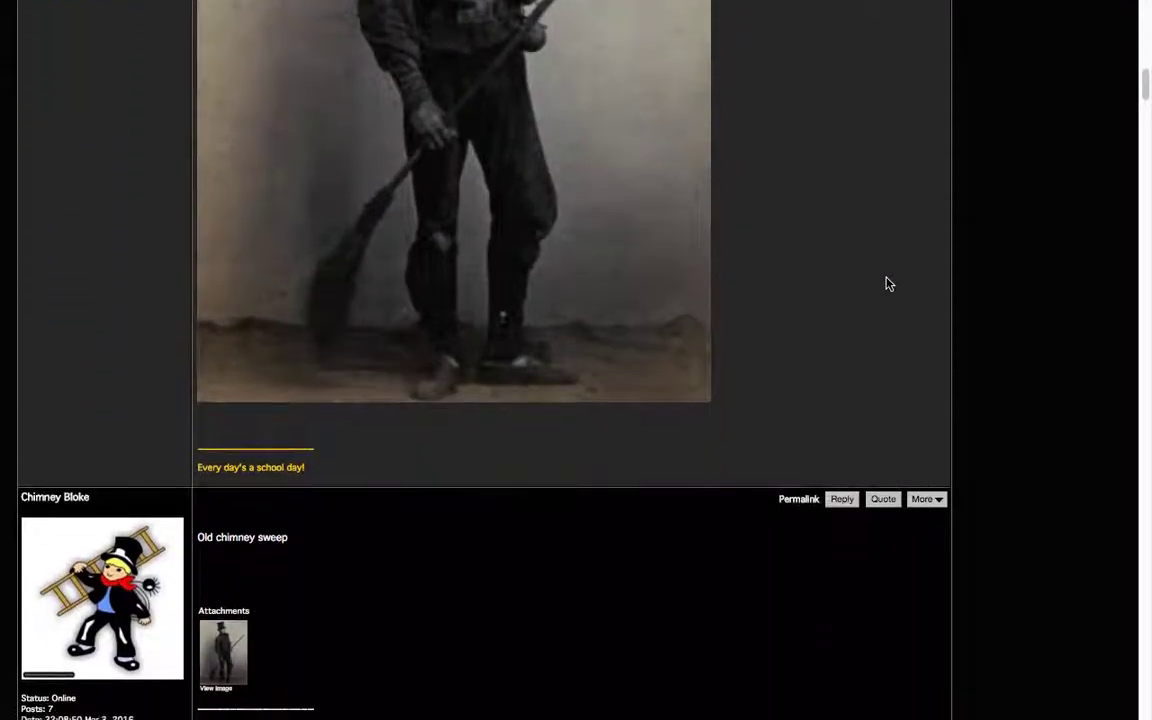
scroll(888, 284, "down", 1)
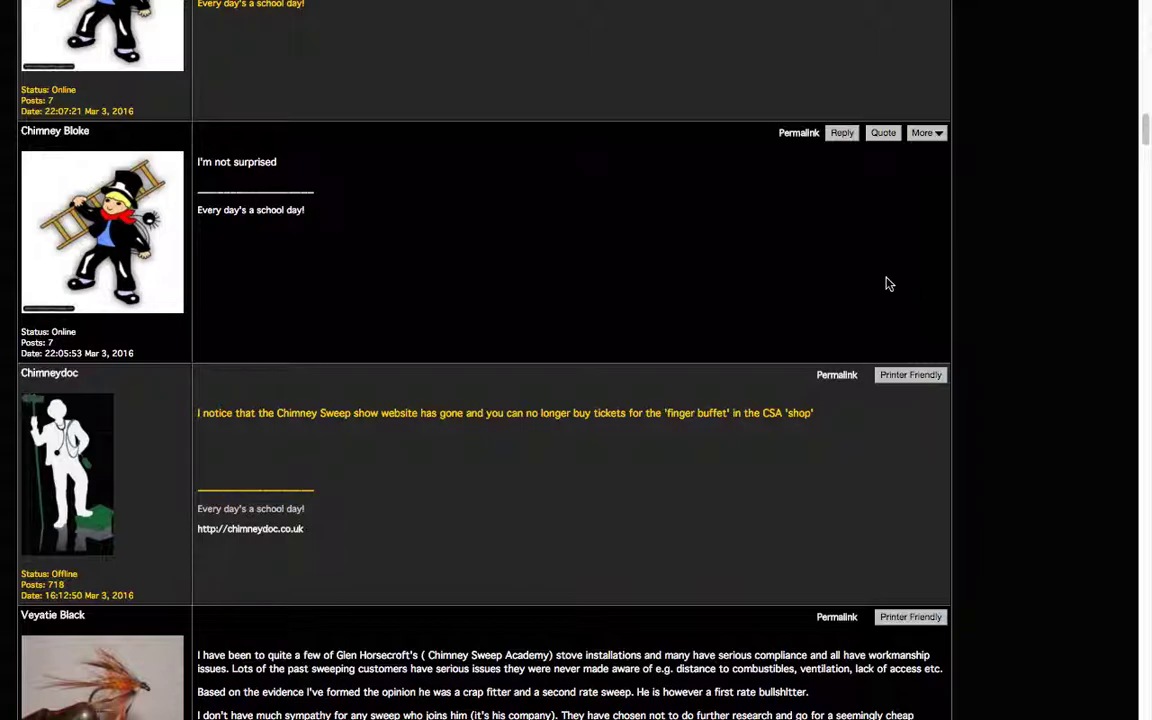
scroll(888, 284, "down", 1)
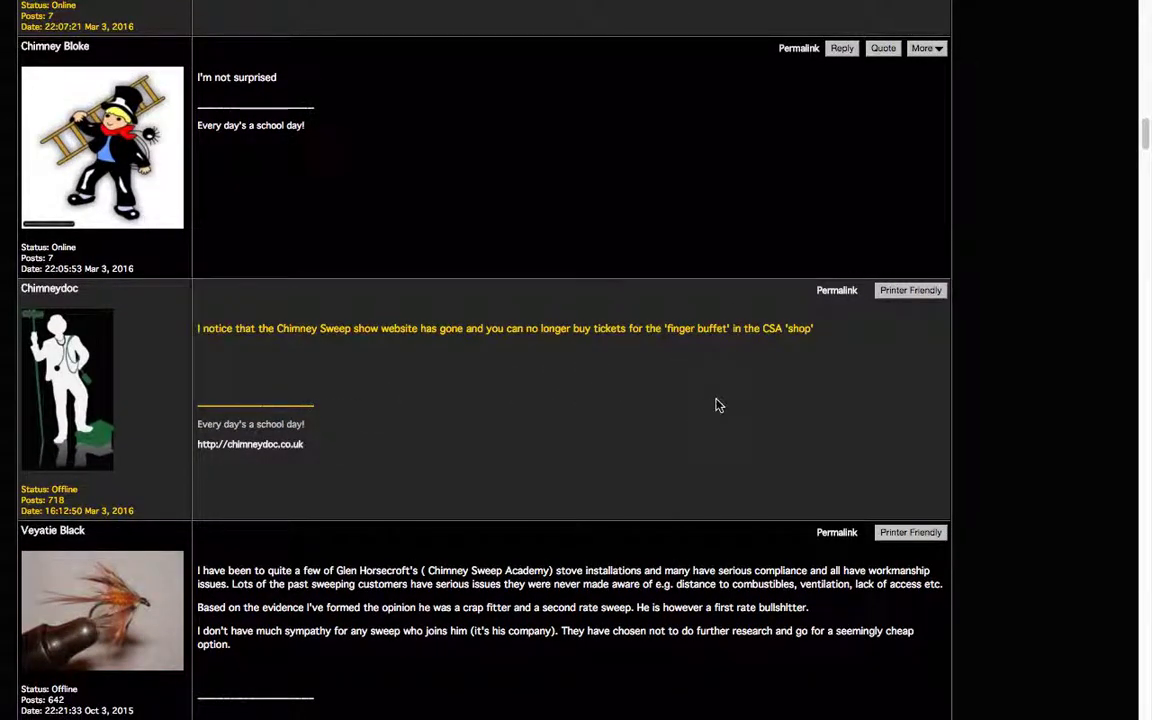
scroll(724, 390, "up", 5)
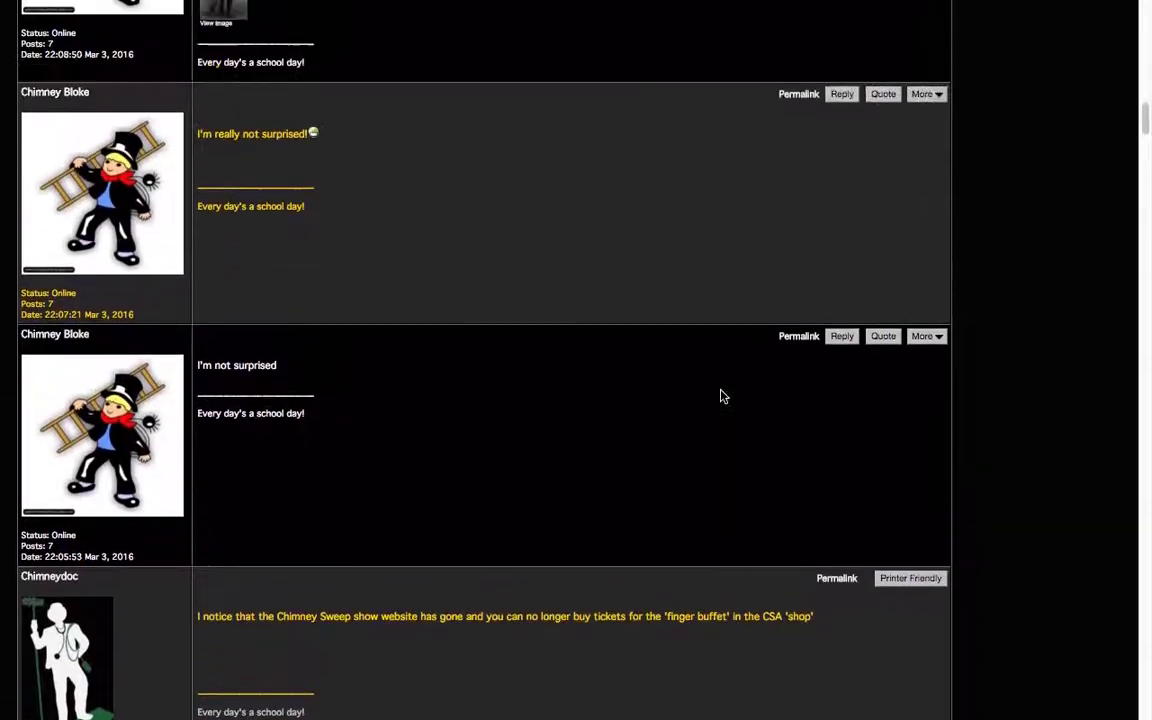
scroll(724, 396, "down", 8)
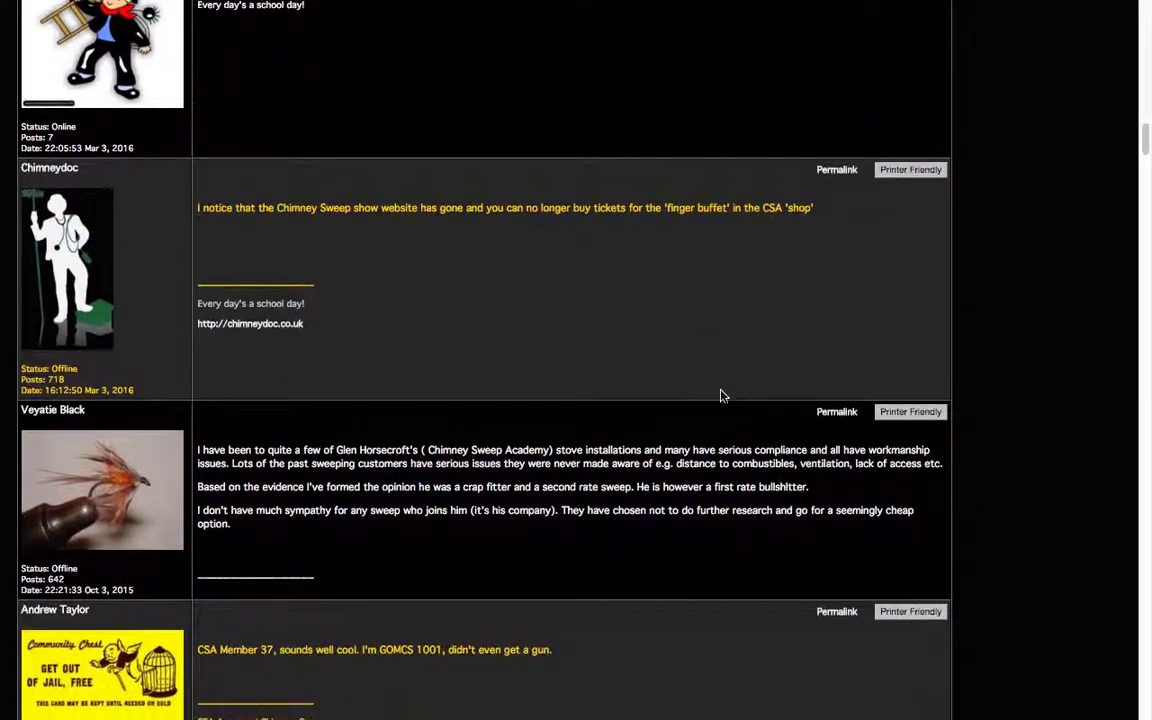
scroll(724, 396, "up", 10)
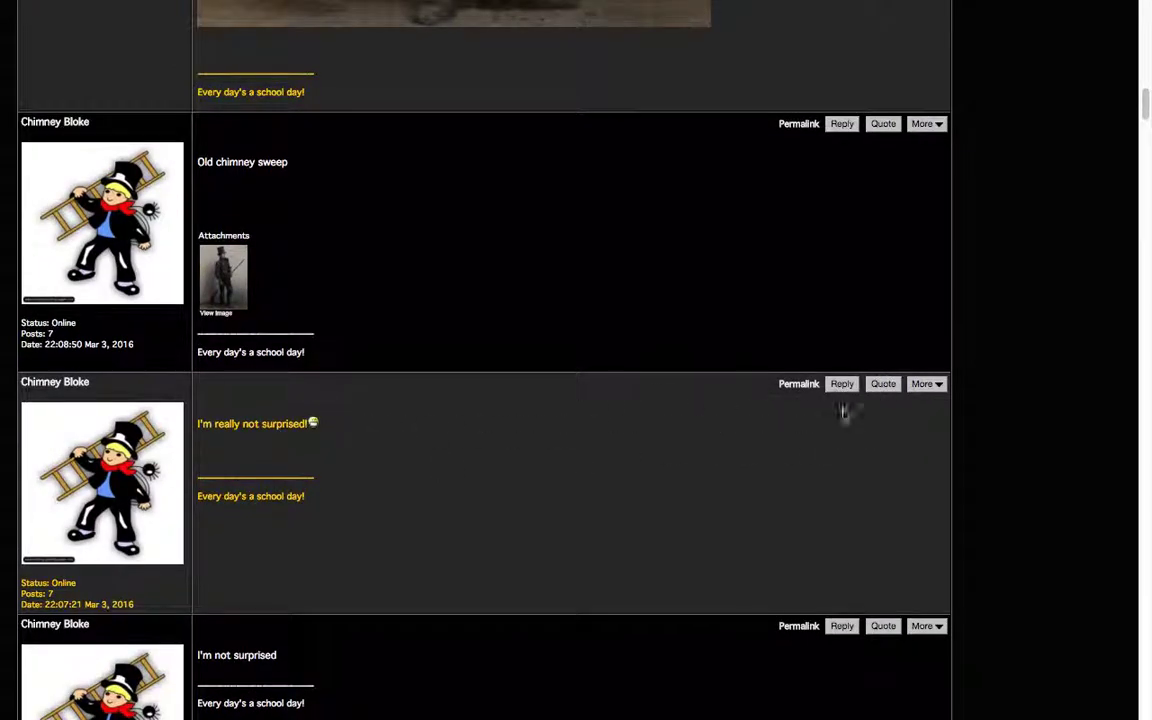
left_click(880, 387)
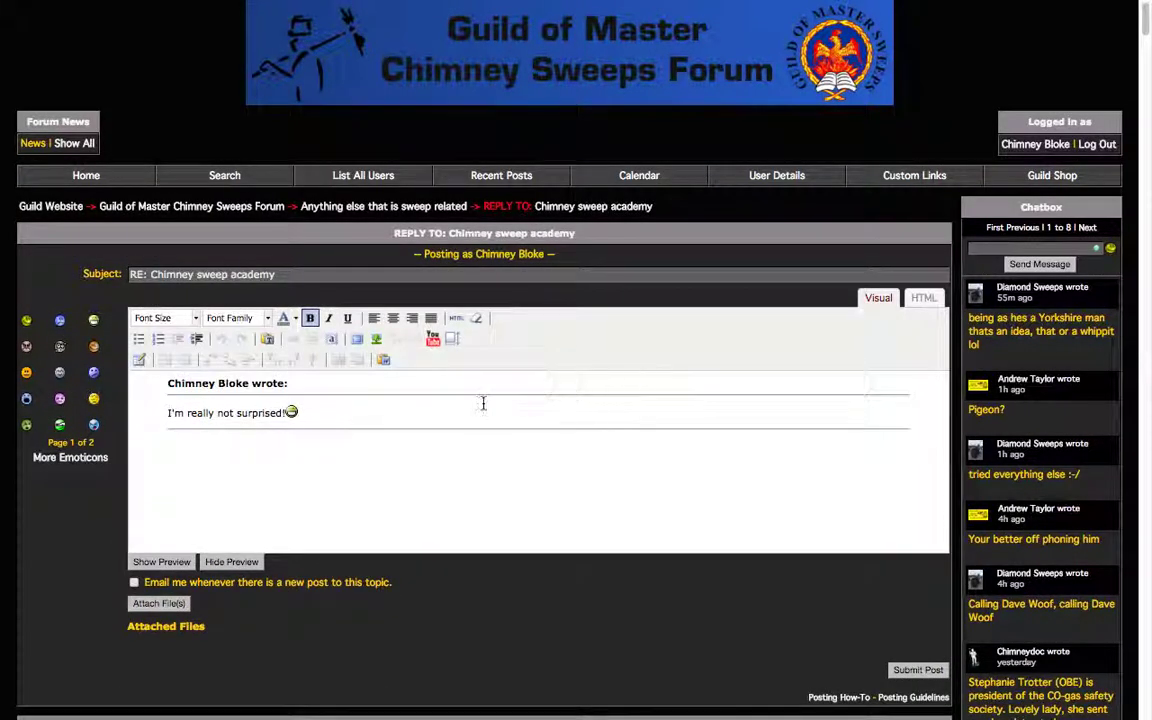
Add 'I agree' below the quote and submit the reply.
left_click(225, 449)
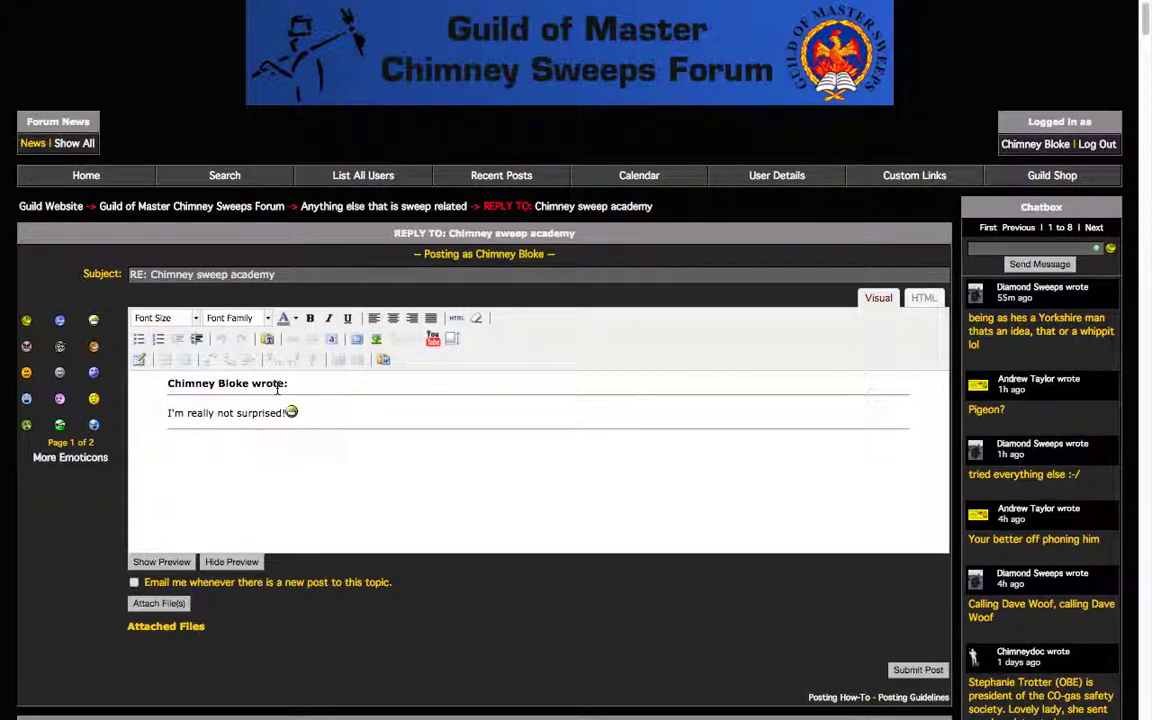
type("agree")
left_click(902, 674)
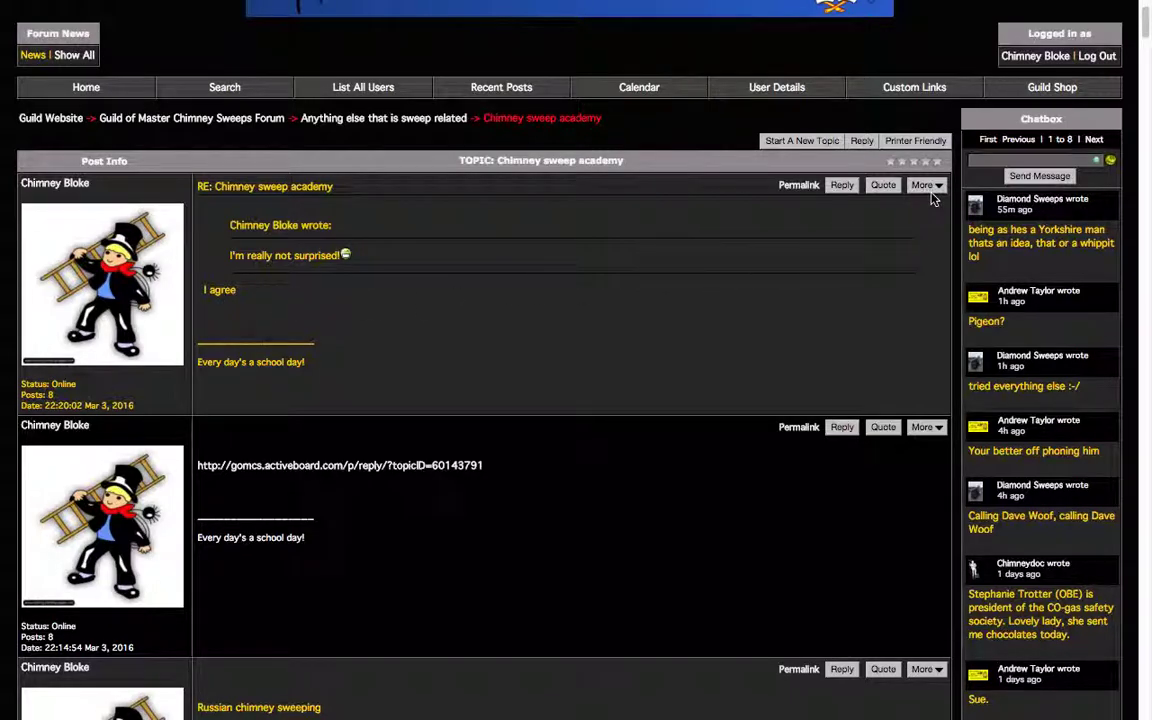
left_click(928, 190)
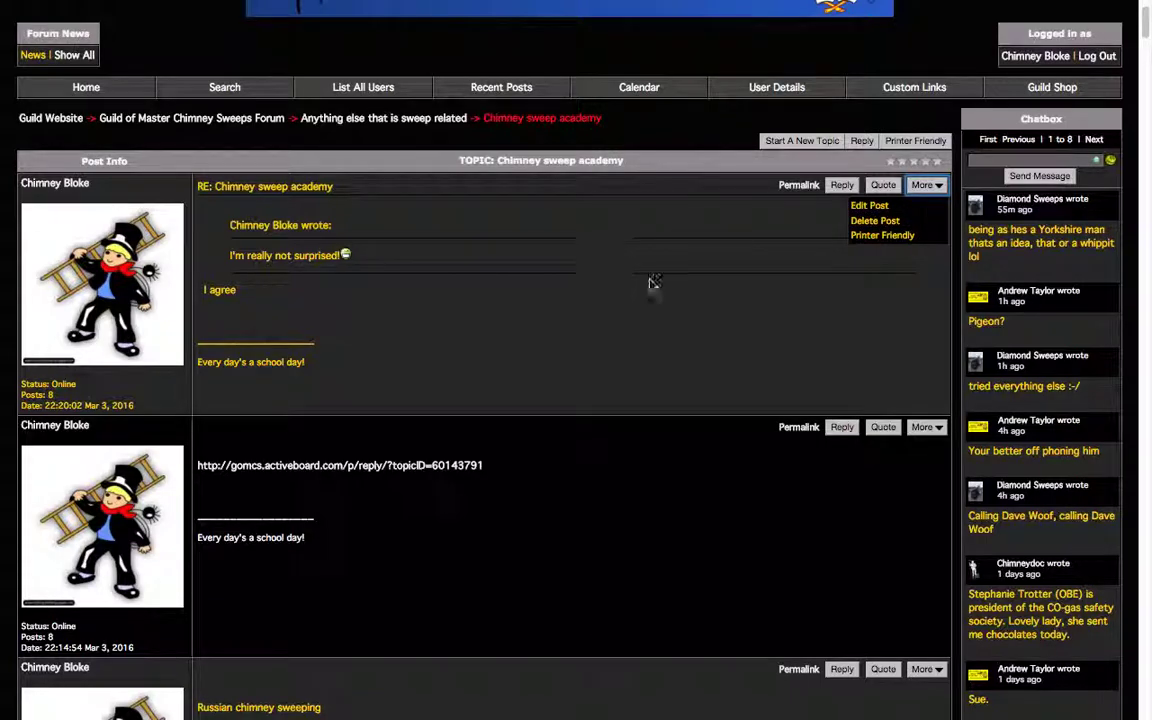
Edit the reply to read 'I agree with Chimney Bloke' and save the change.
left_click(870, 207)
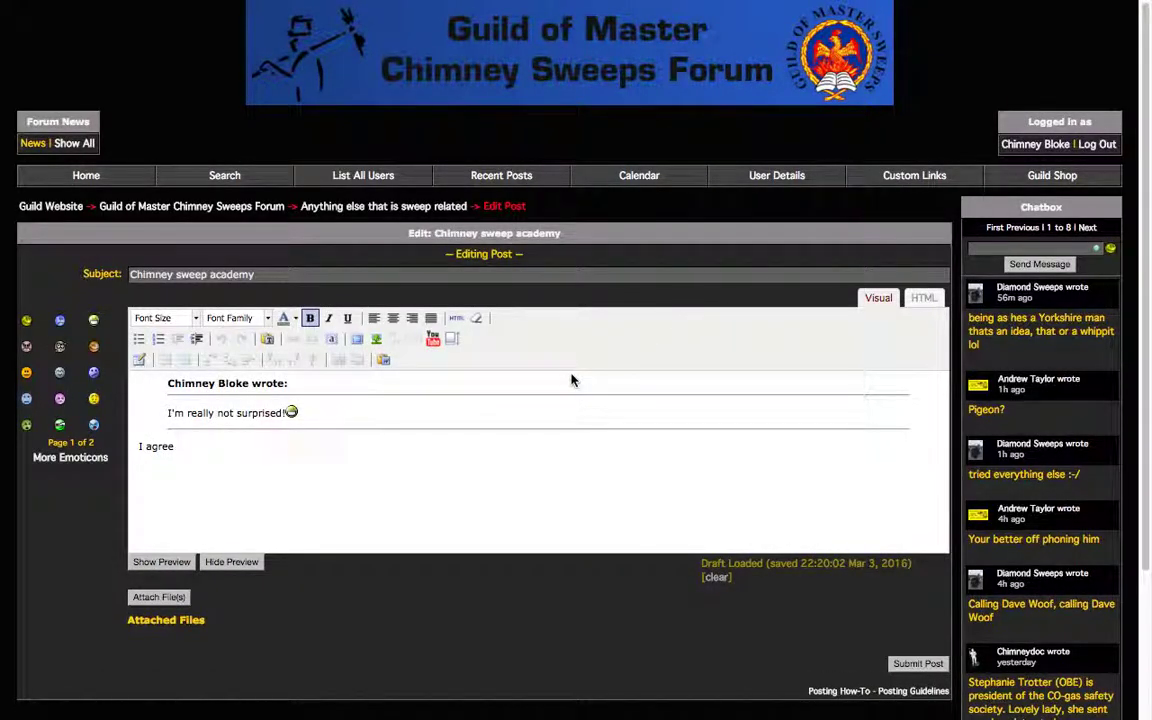
left_click(222, 455)
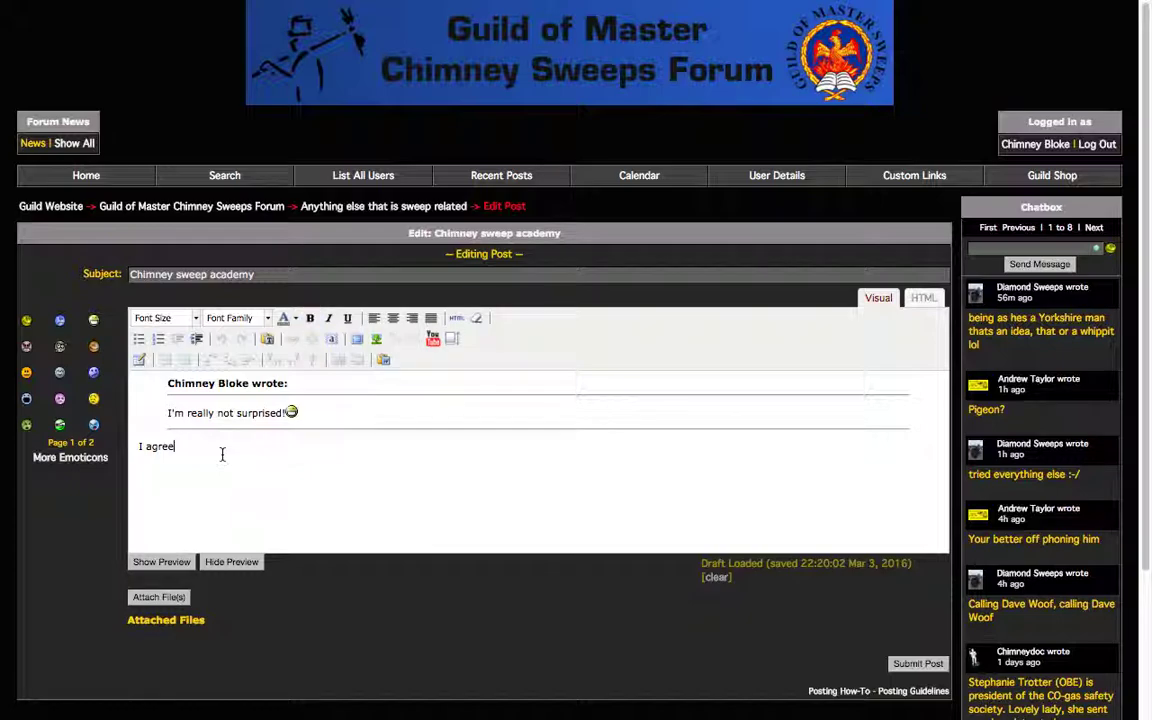
type("with Chimney Bloke")
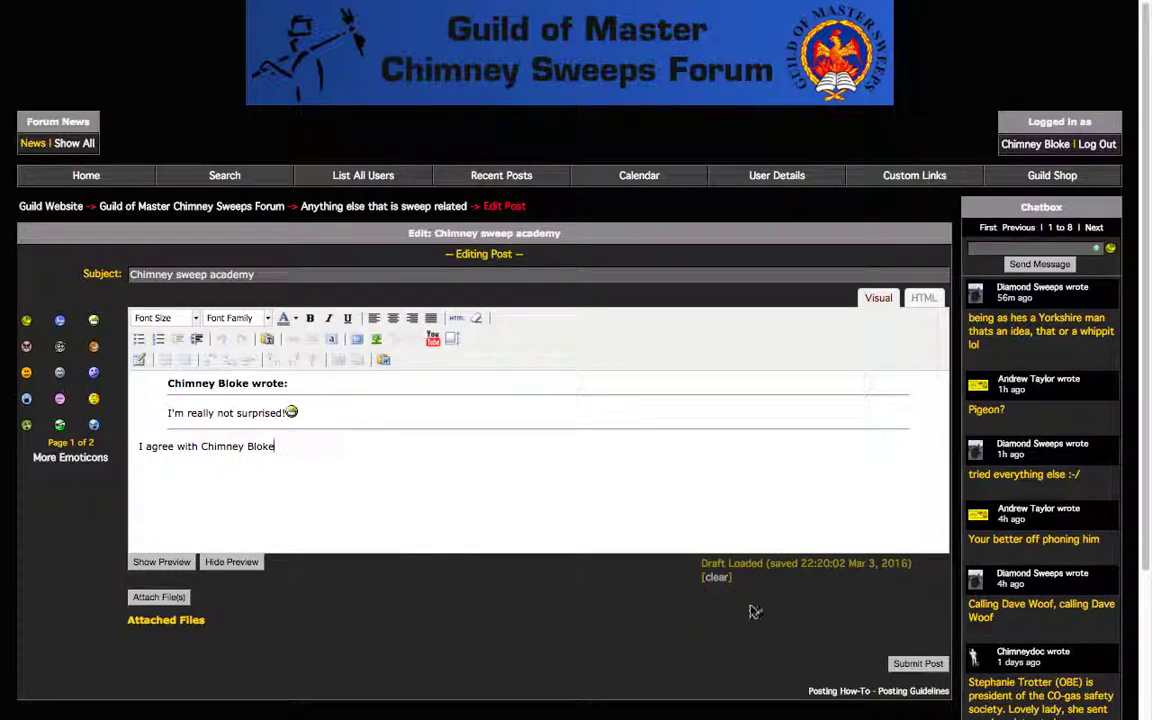
left_click(916, 664)
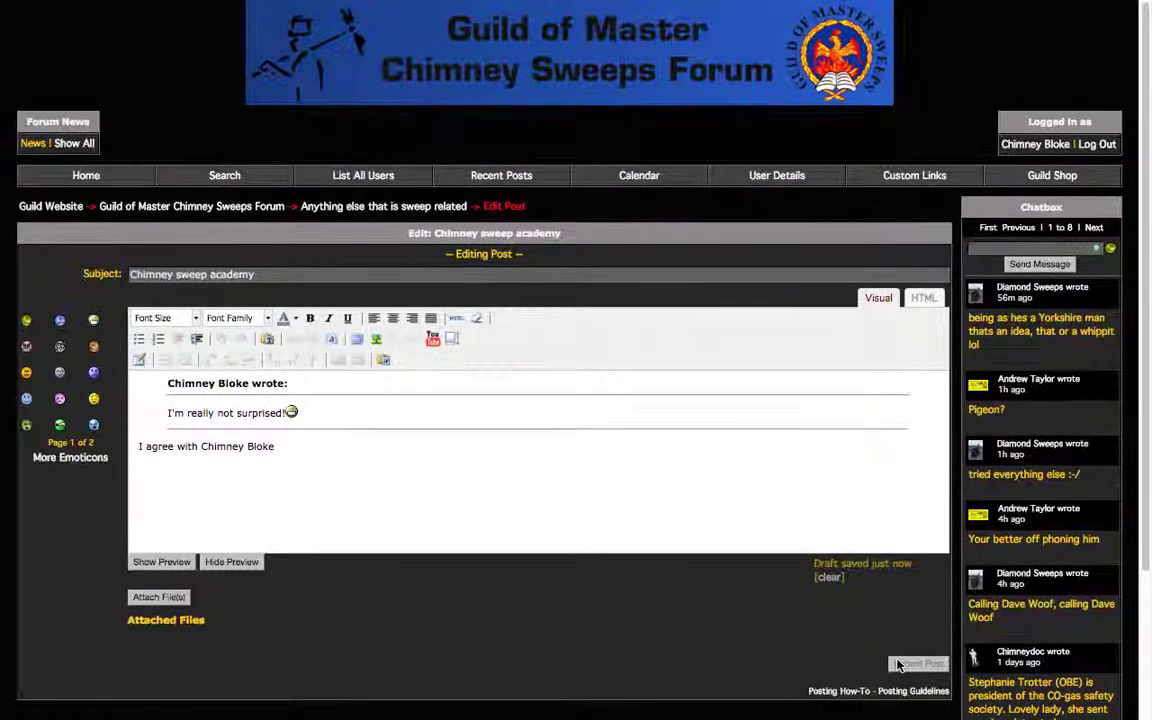
scroll(530, 558, "down", 5)
scroll(394, 394, "up", 3)
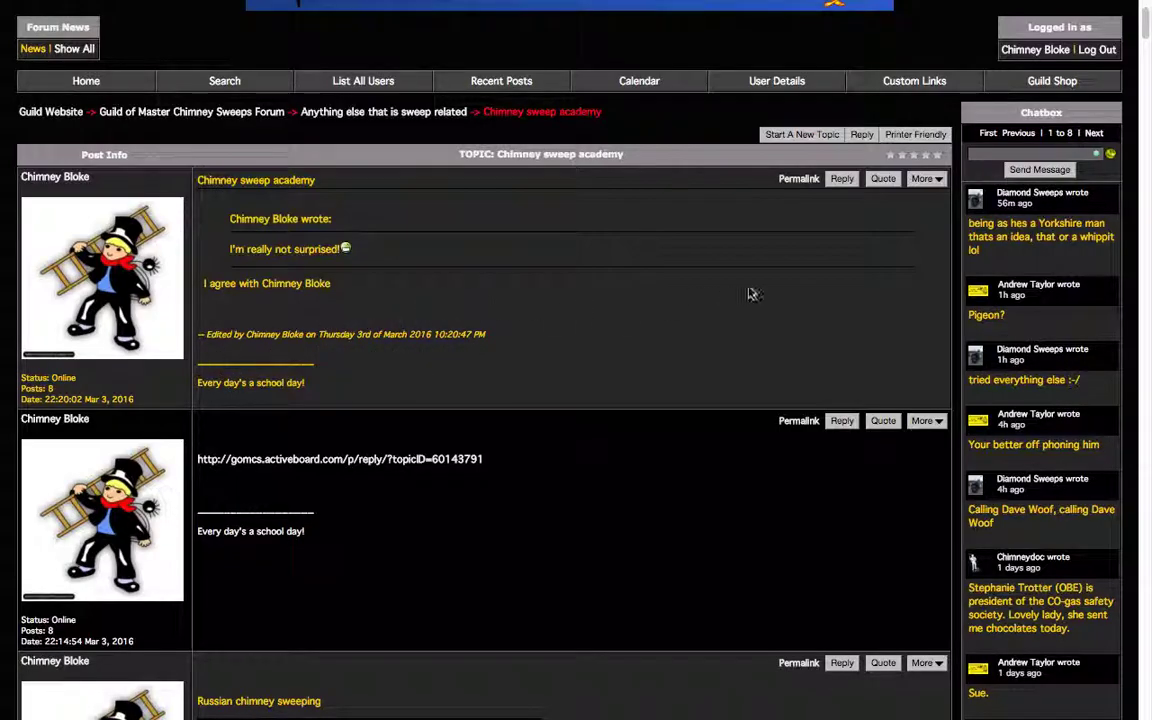
Delete the 'I agree with Chimney Bloke' reply and confirm with OK.
left_click(924, 179)
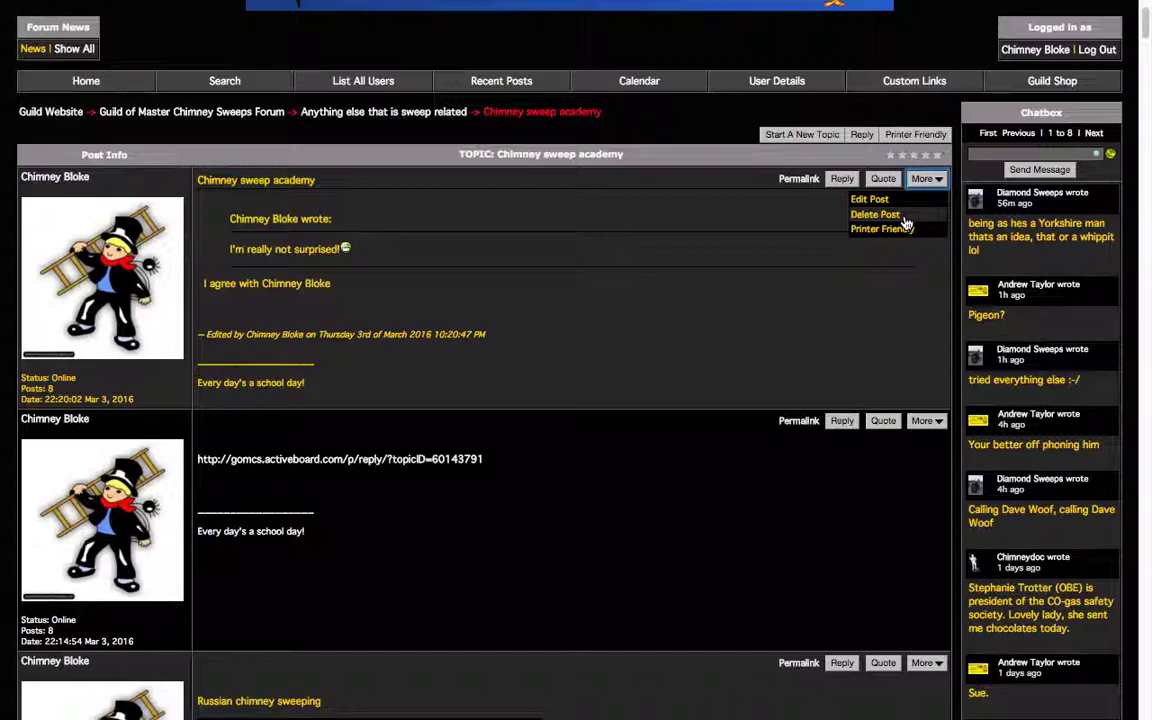
left_click(904, 217)
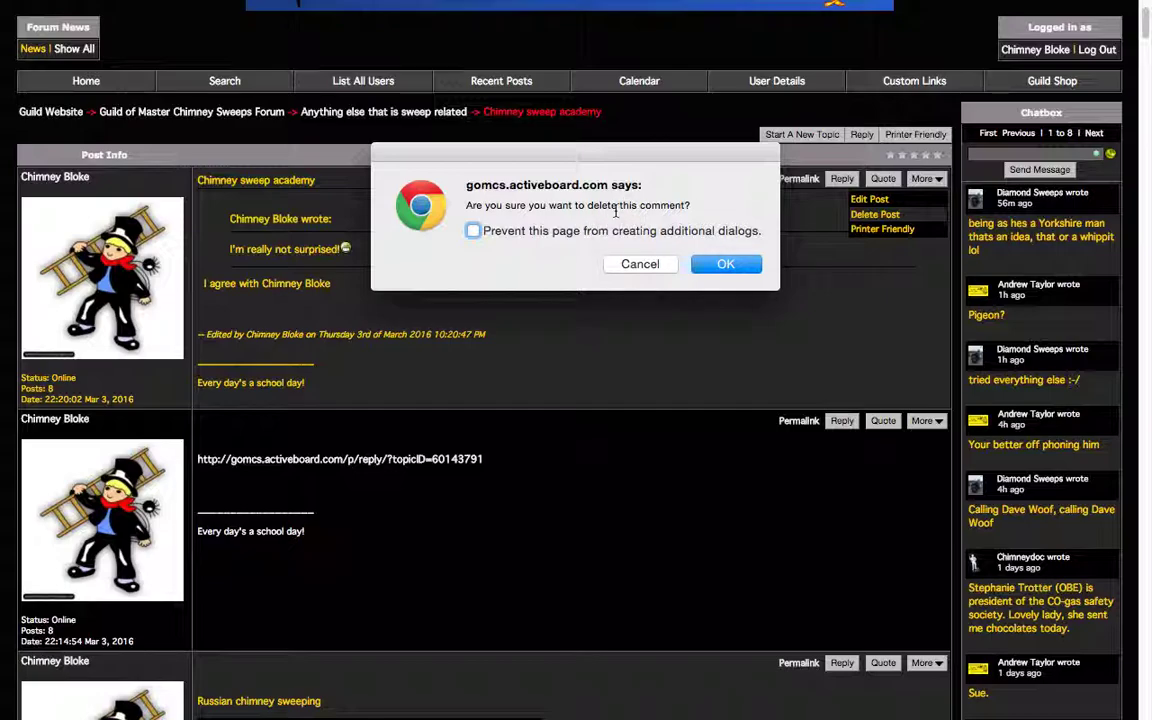
left_click(724, 265)
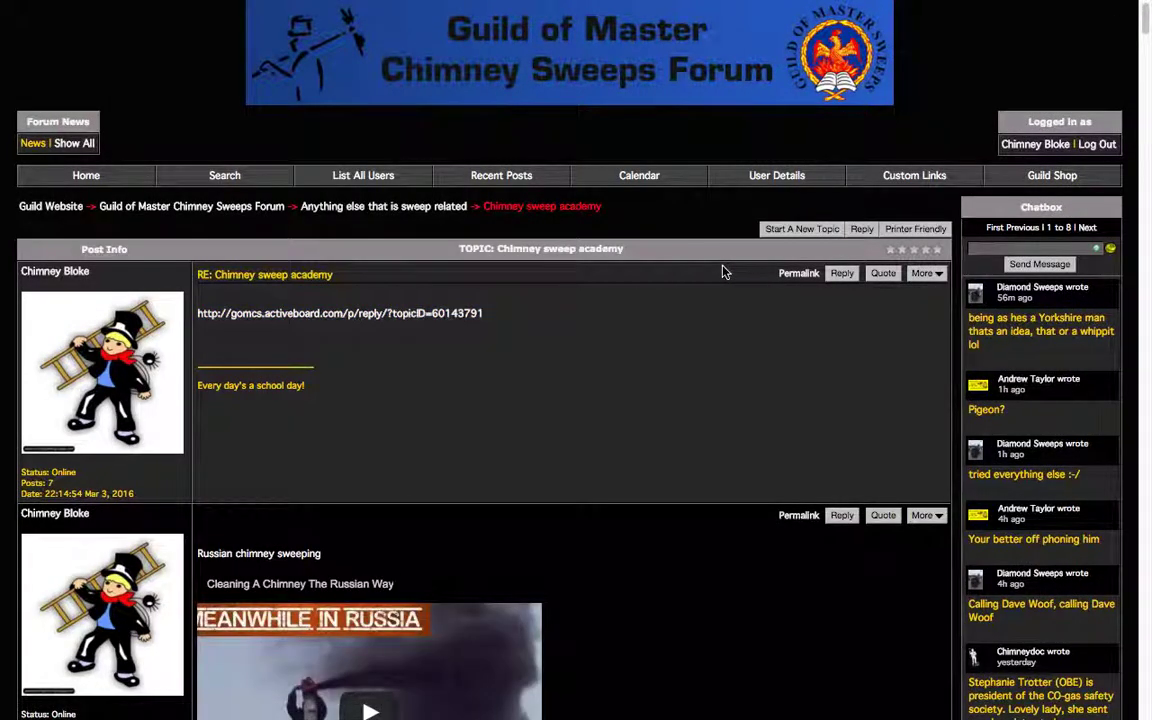
View the top post's printer-friendly version, then visit the main Guild website.
left_click(922, 274)
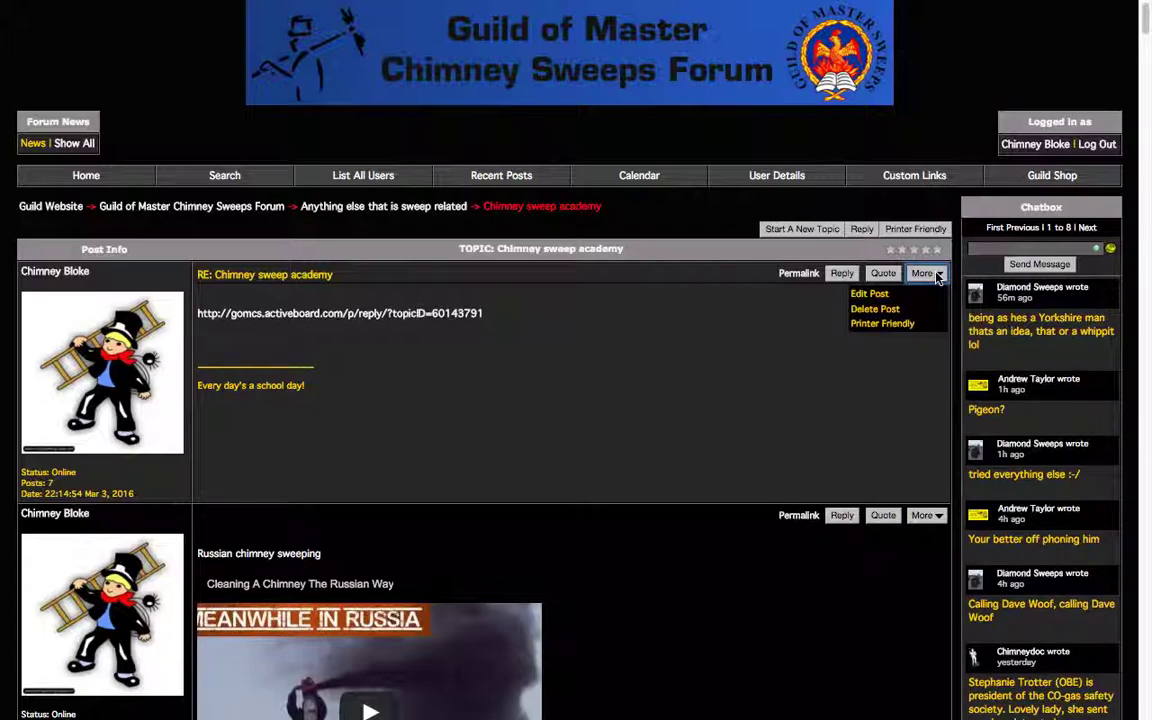
left_click(901, 327)
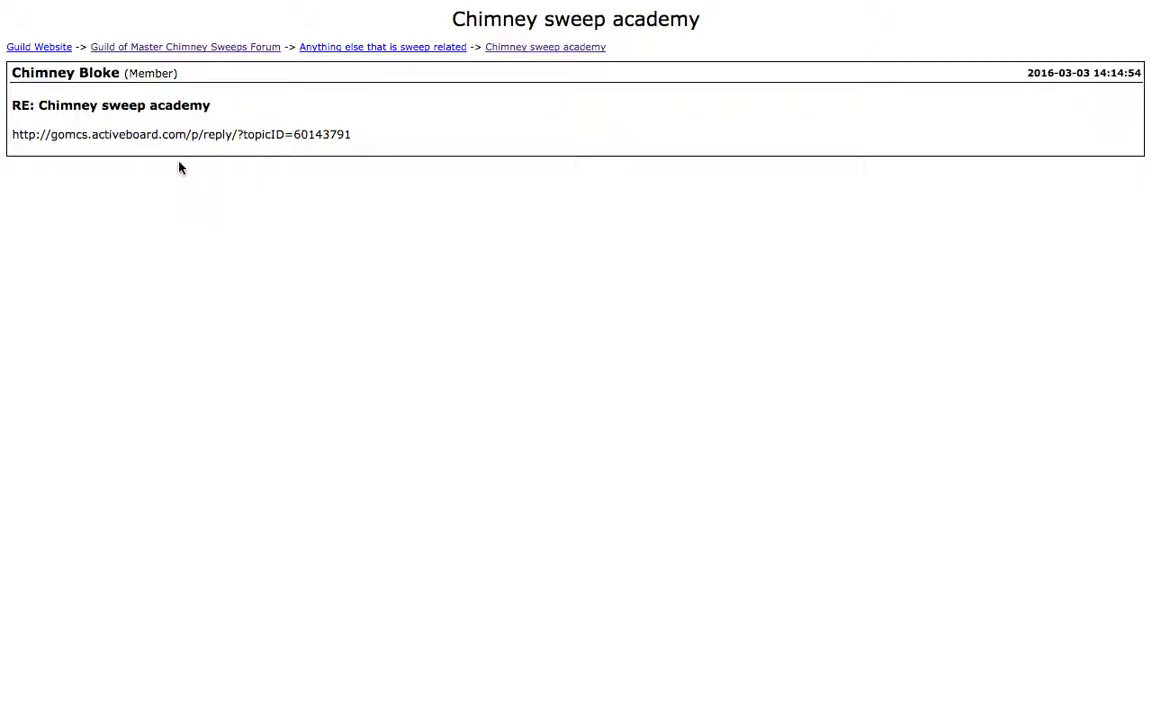
left_click(33, 50)
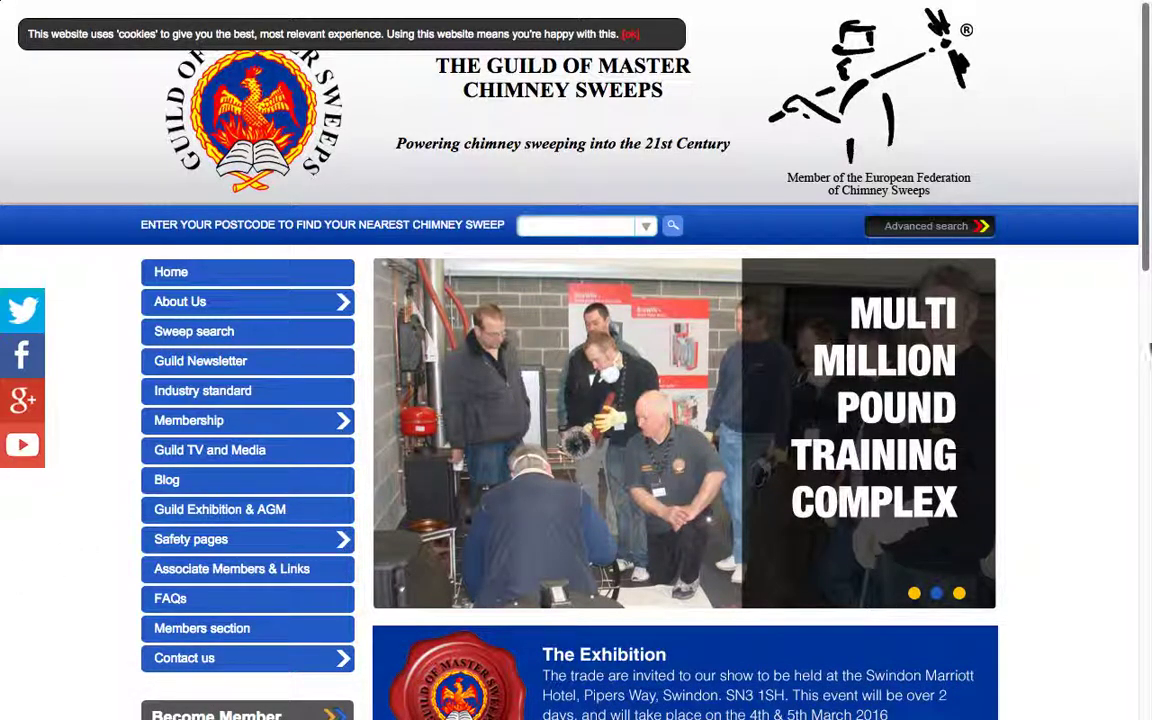
mouse_move(25, 8)
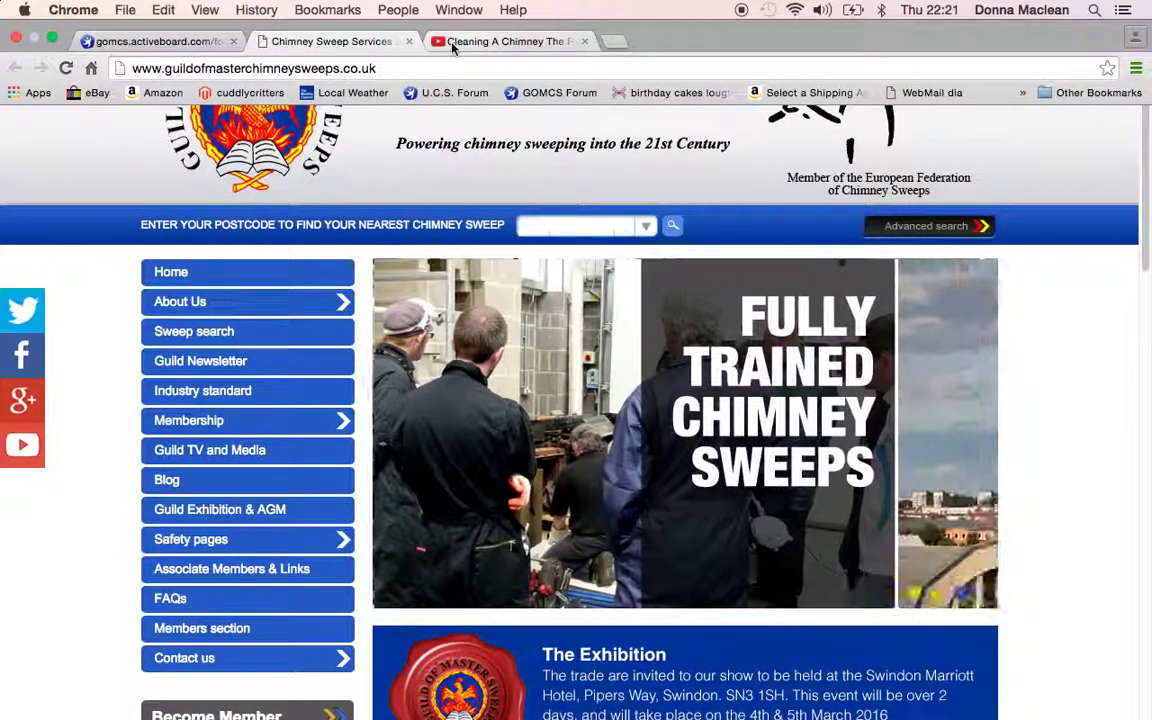
Switch back to the forum tab and open the 'Anything else that is sweep related' forum.
left_click(452, 42)
left_click(349, 40)
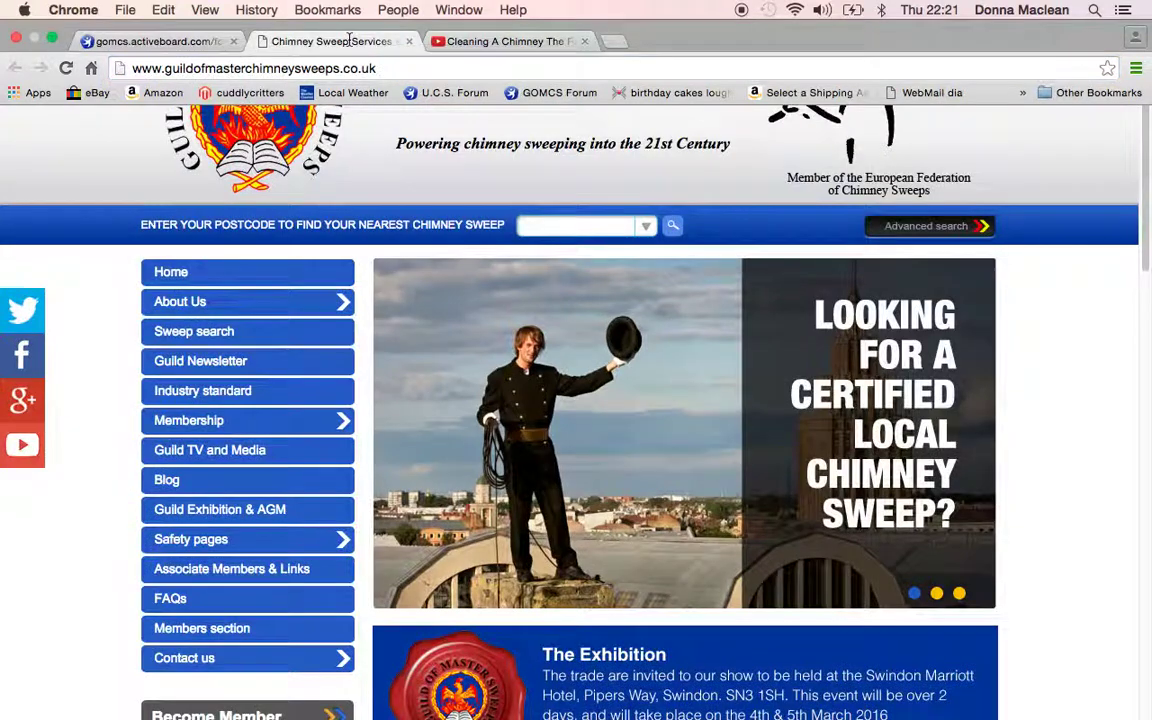
left_click(188, 41)
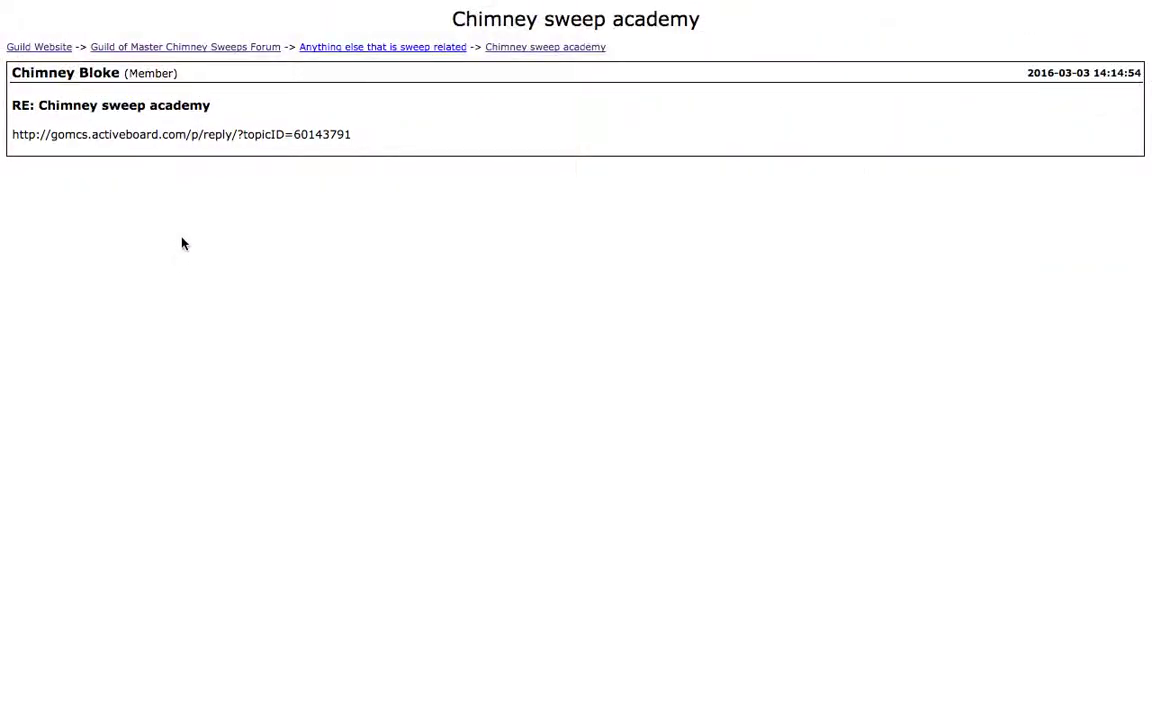
left_click(430, 48)
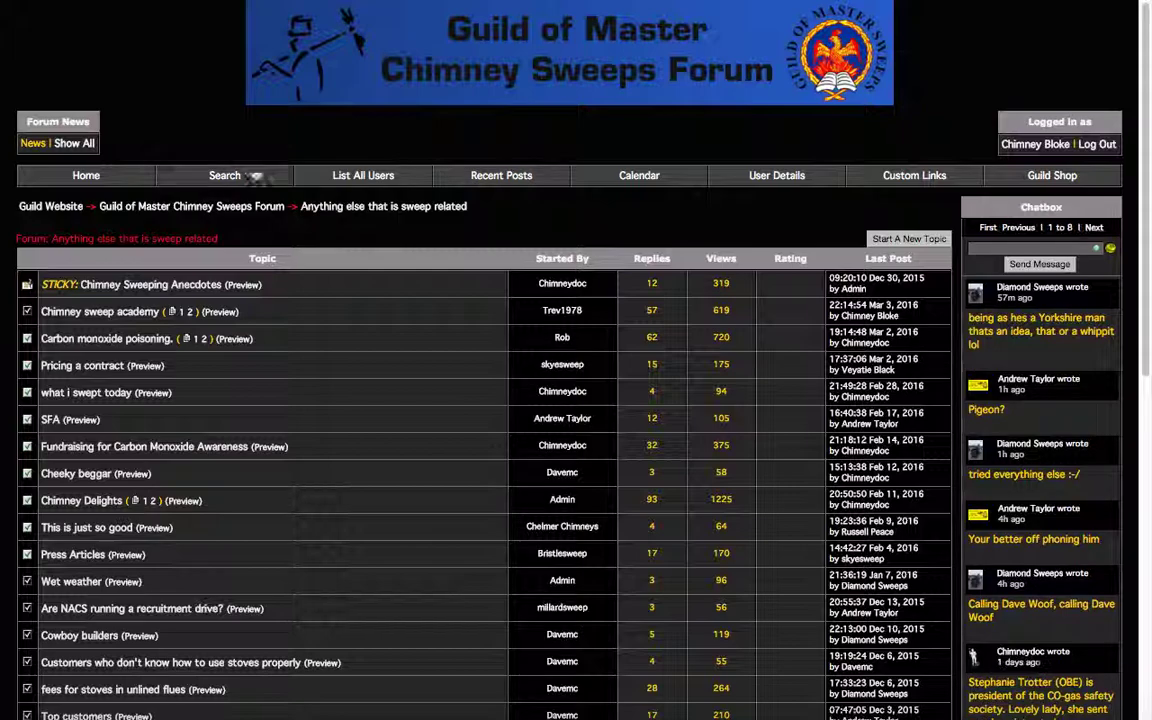
Open Chimney sweep academy from Recent Posts and scroll down to Chimneydoc's post.
left_click(492, 177)
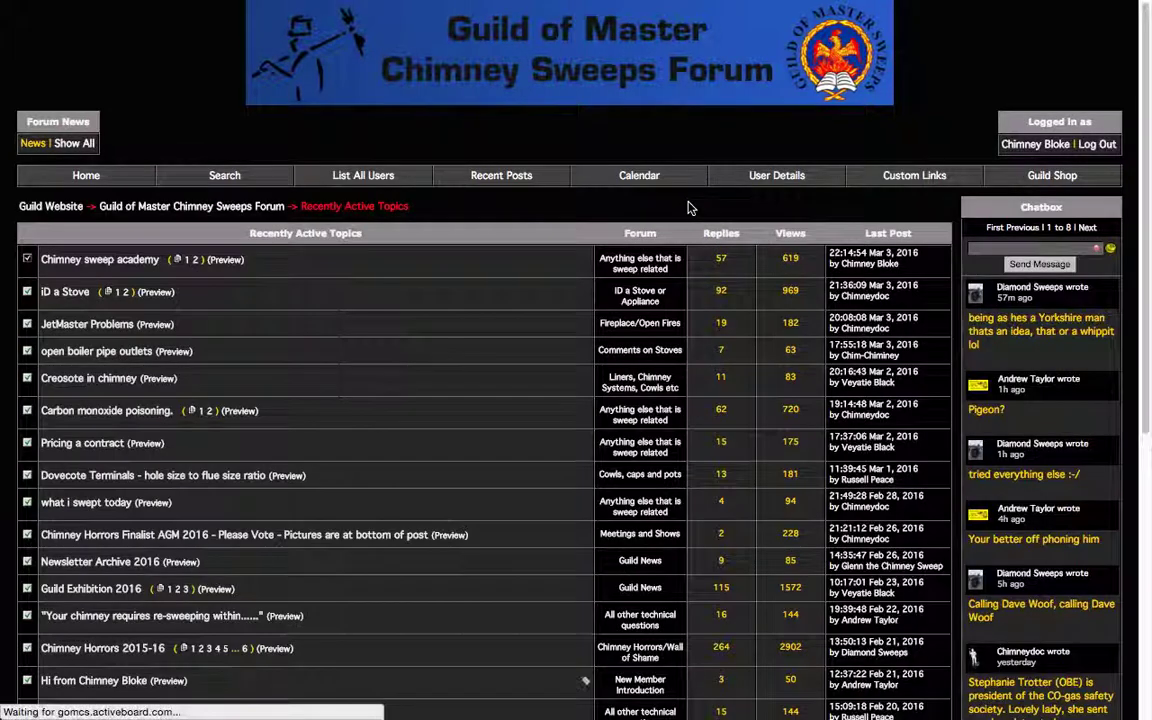
left_click(117, 261)
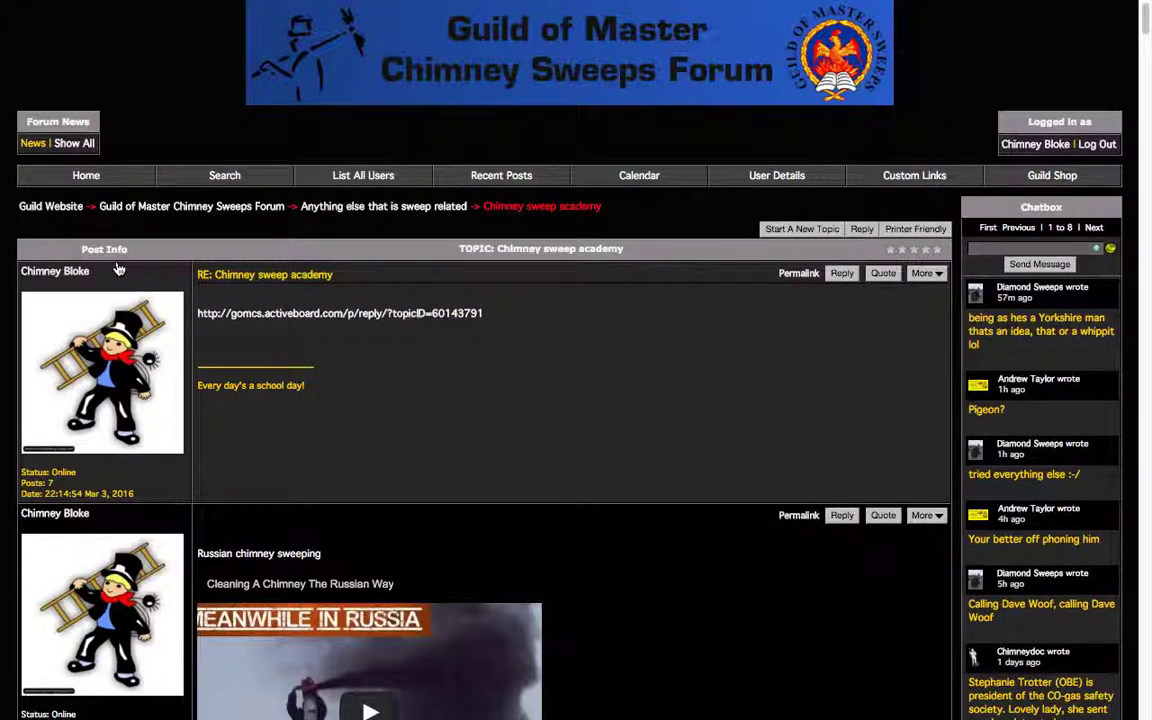
scroll(118, 269, "down", 10)
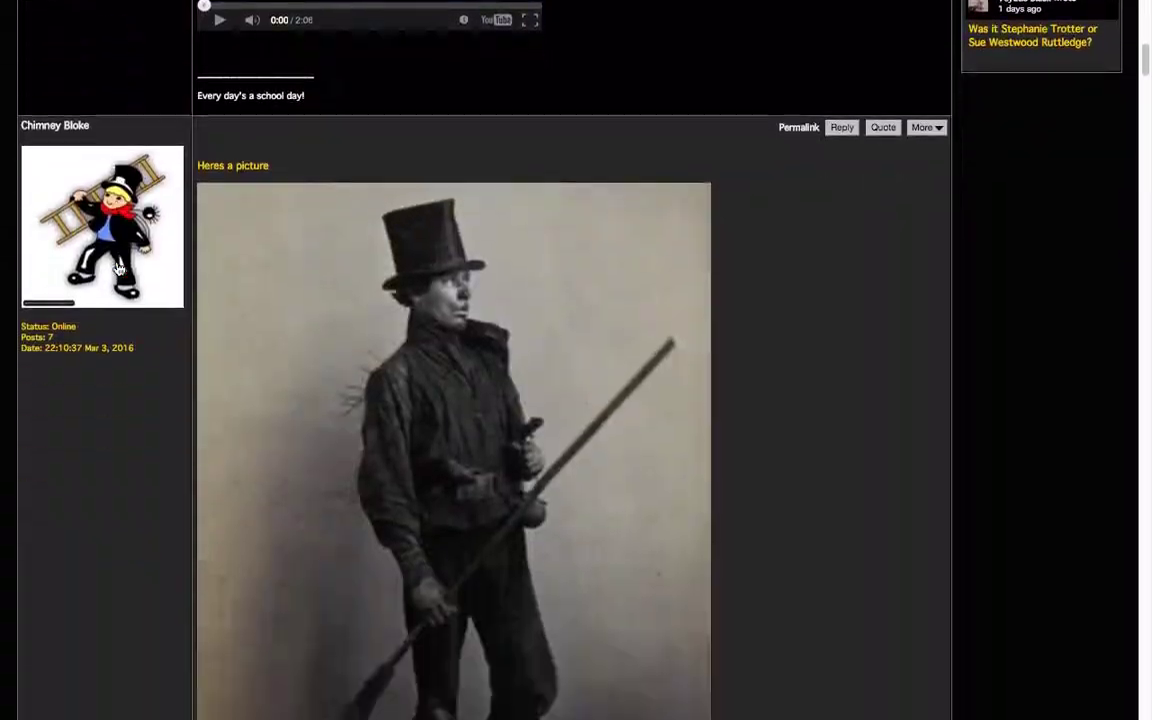
scroll(118, 269, "down", 15)
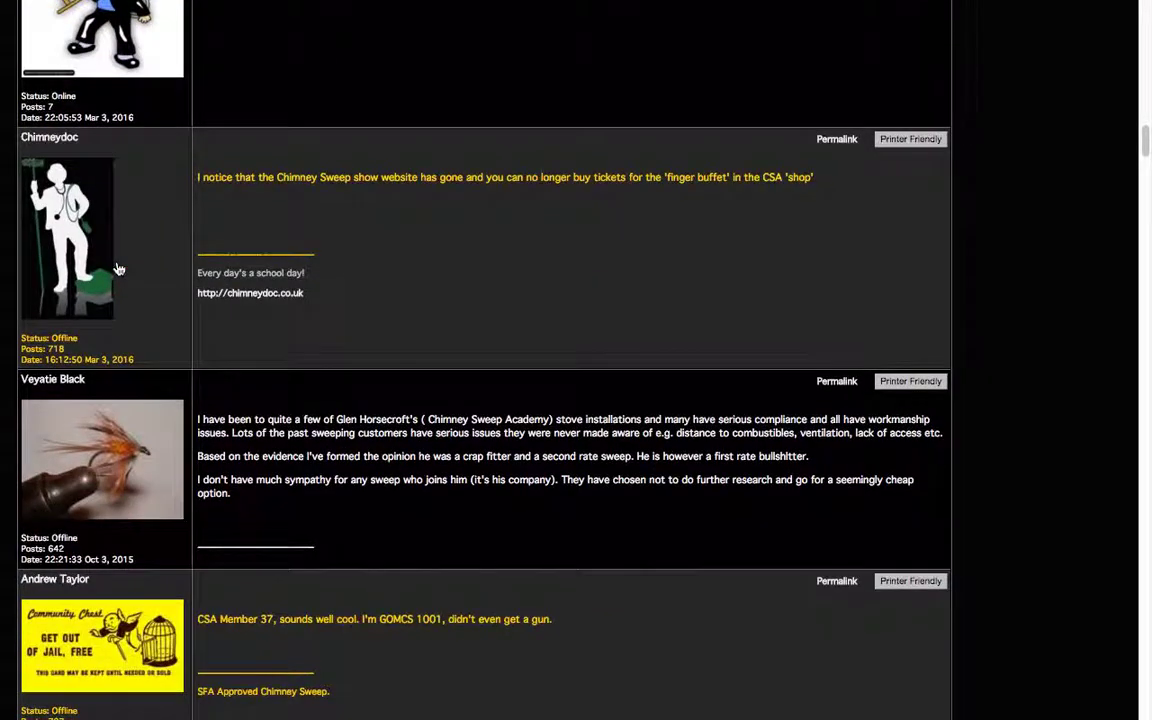
left_click(71, 146)
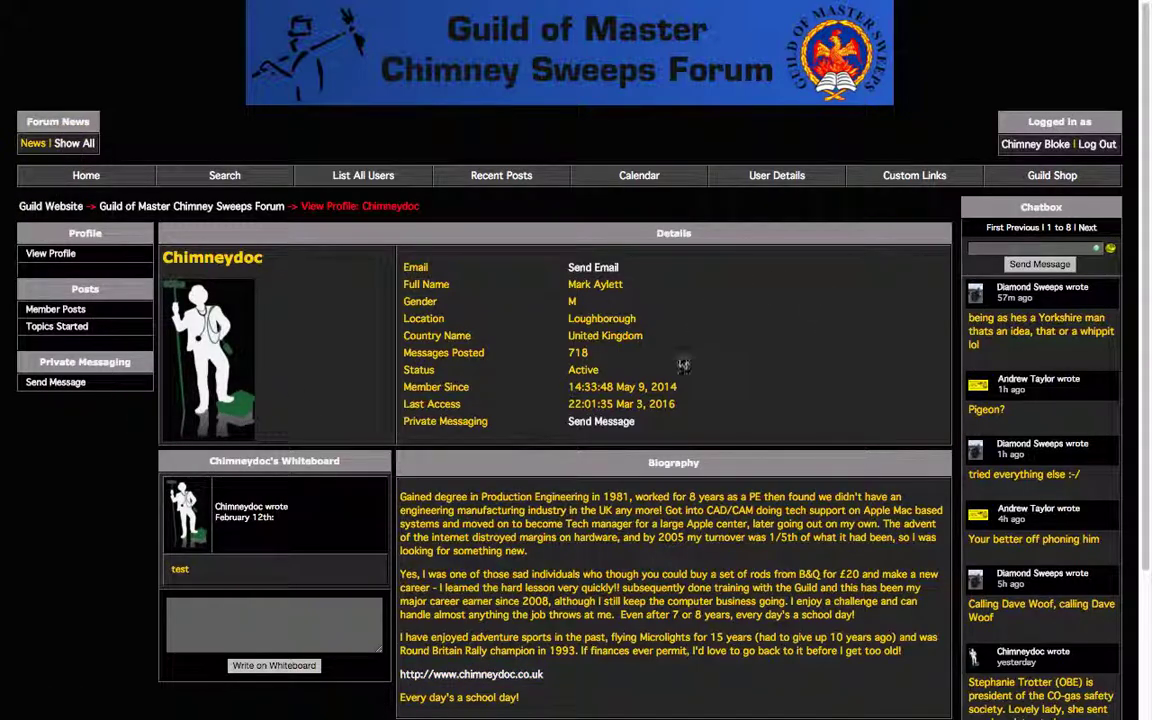
scroll(693, 424, "down", 1)
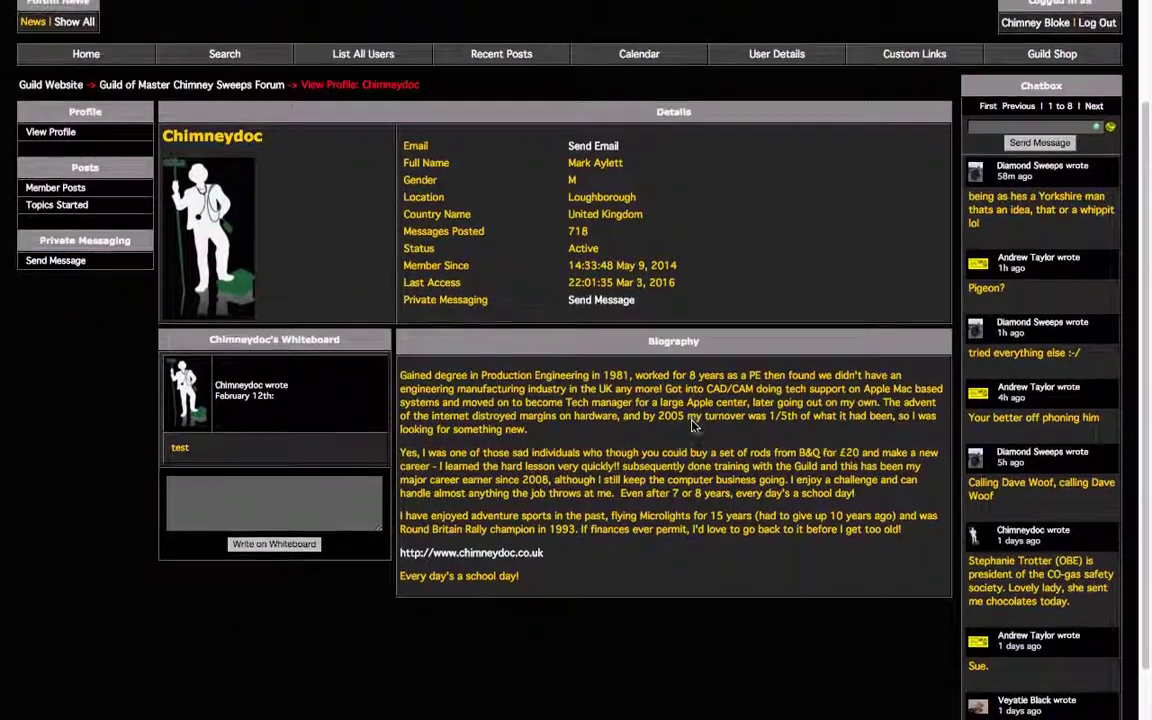
scroll(650, 428, "up", 3)
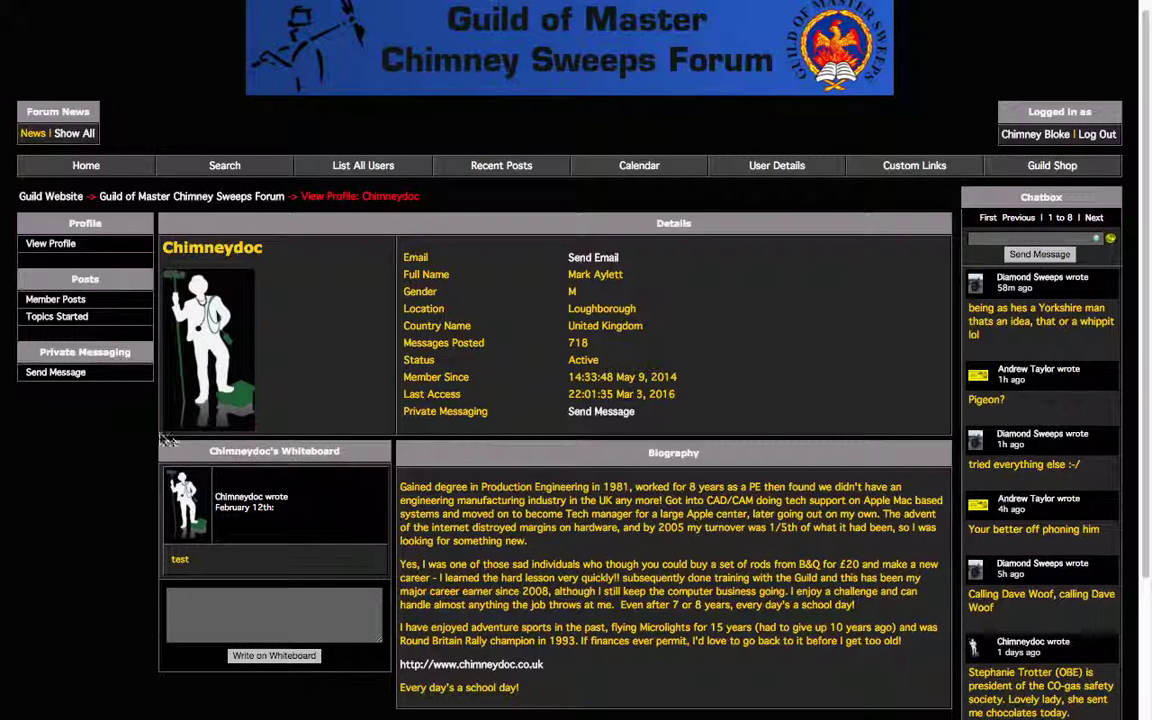
left_click(63, 376)
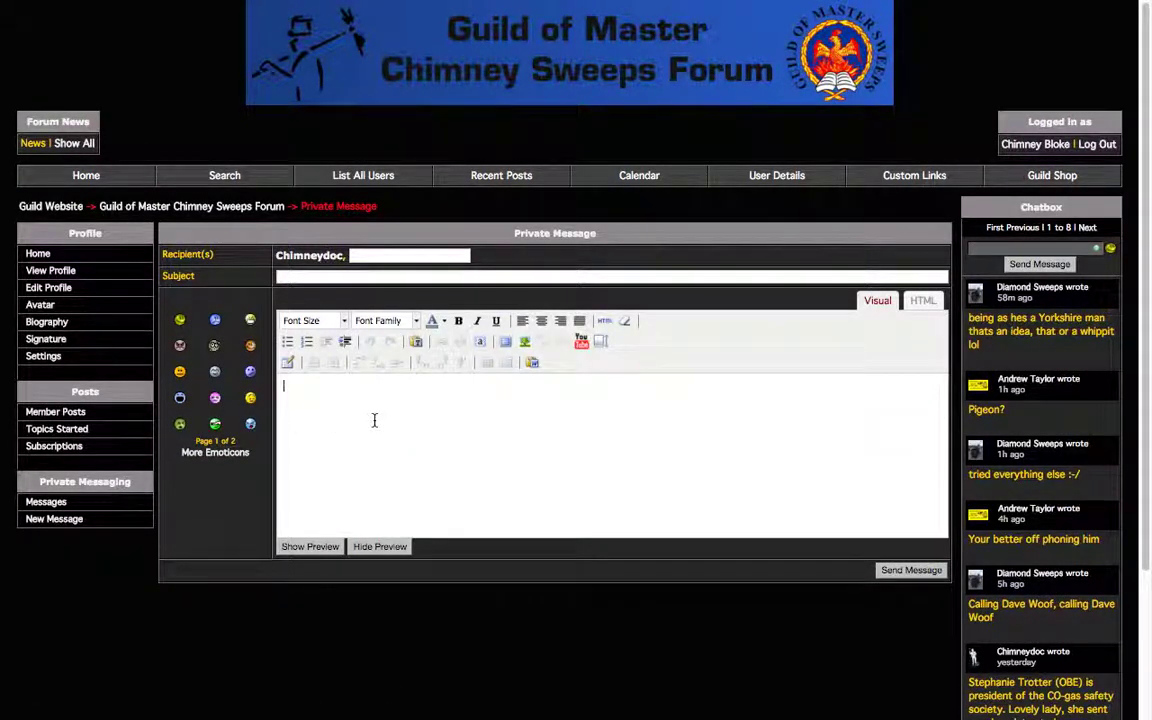
Write 'Hi chimney doc' as the message body and send it to Chimneydoc.
type("H")
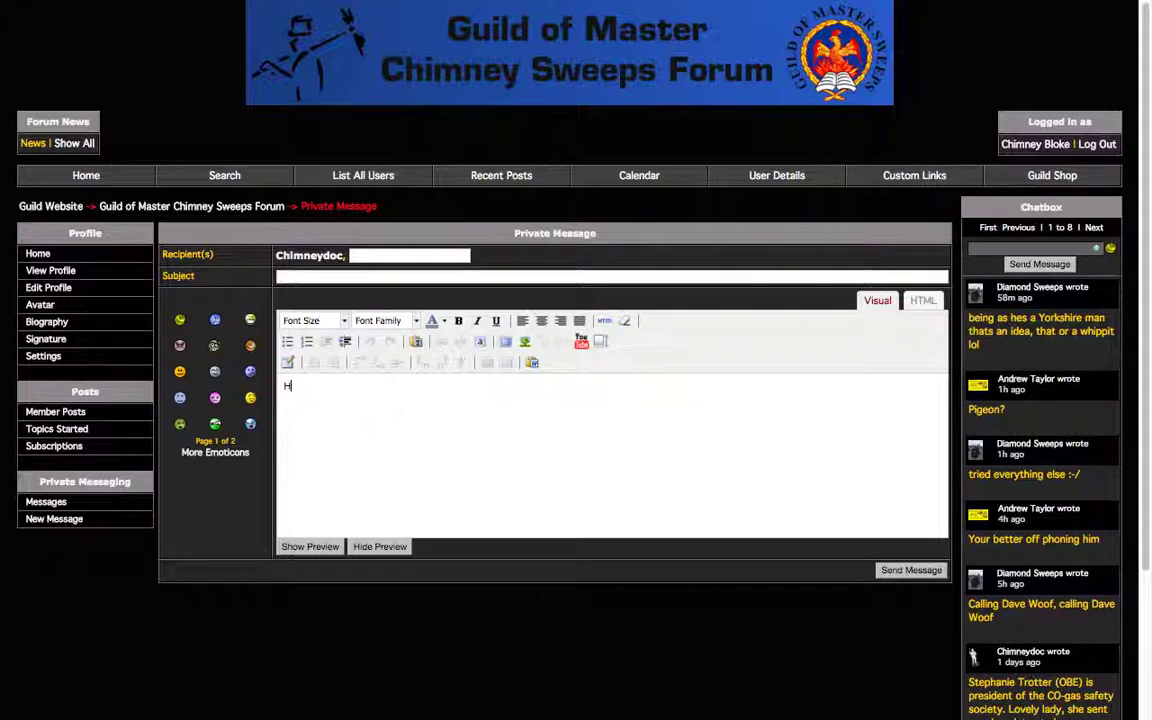
type("i chimney doc")
left_click(905, 572)
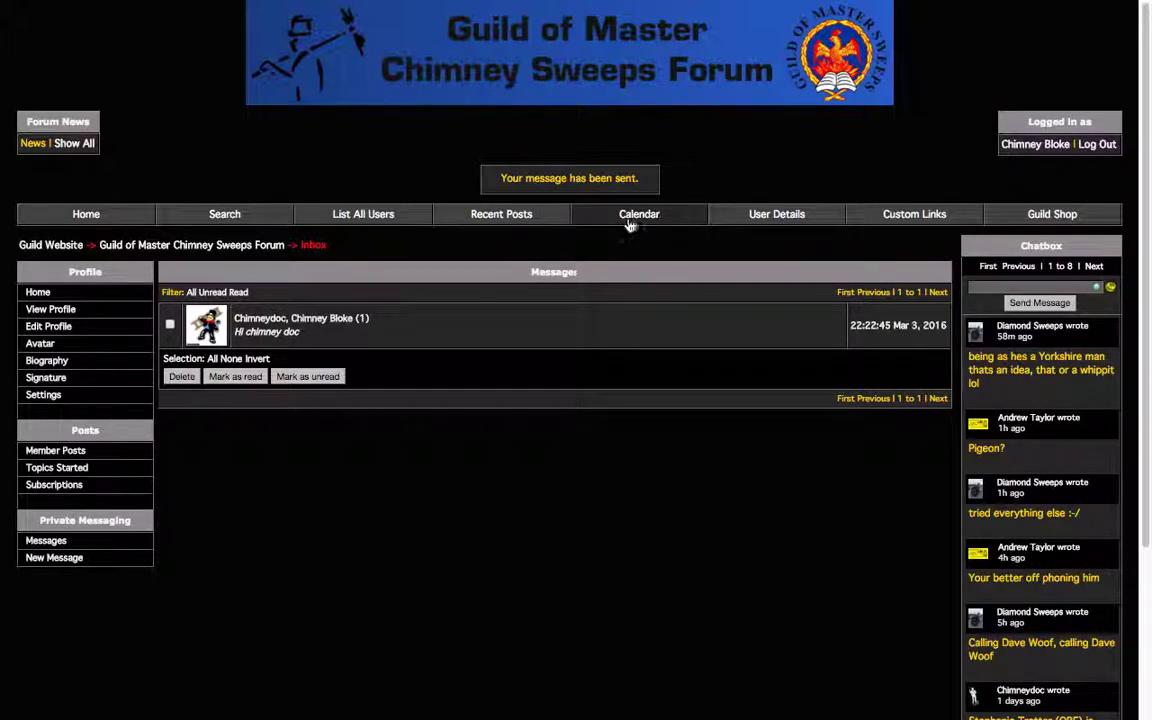
left_click(502, 216)
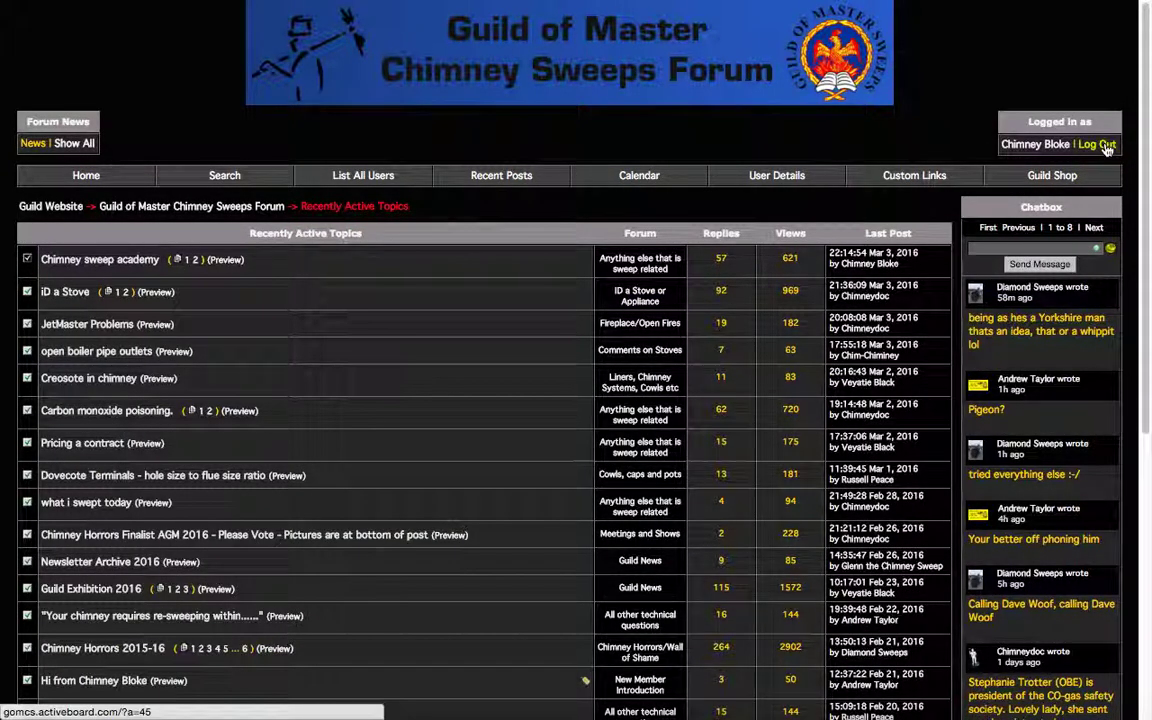
left_click(1107, 146)
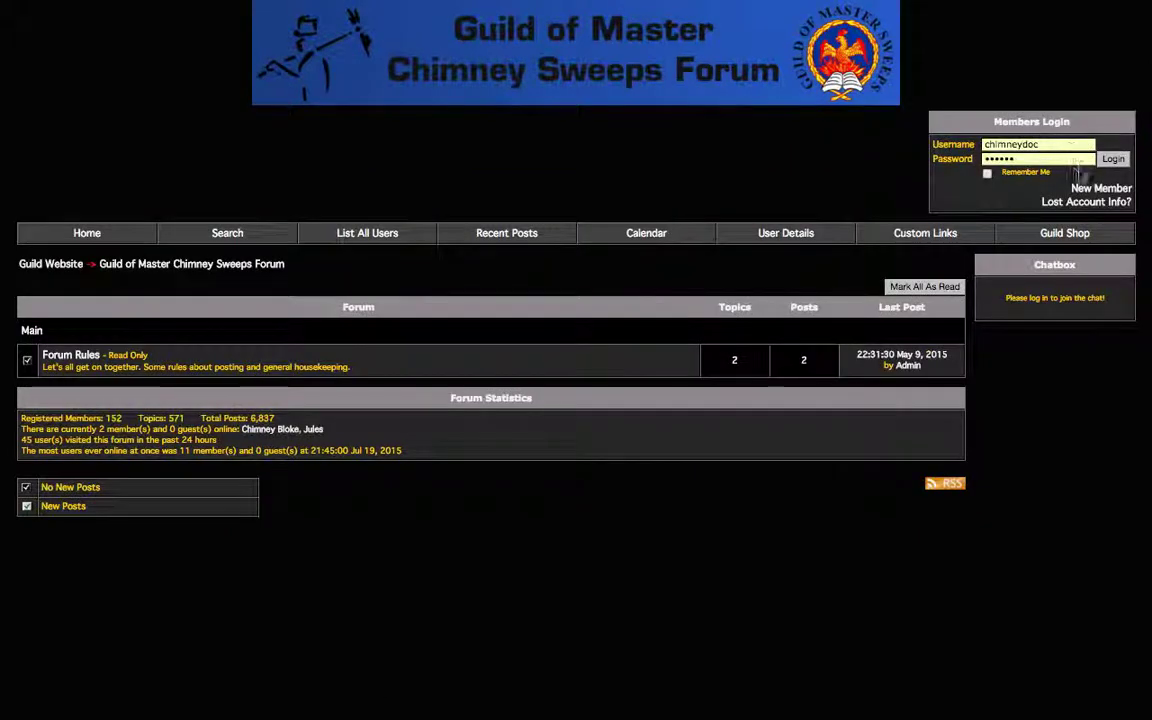
left_click(1113, 159)
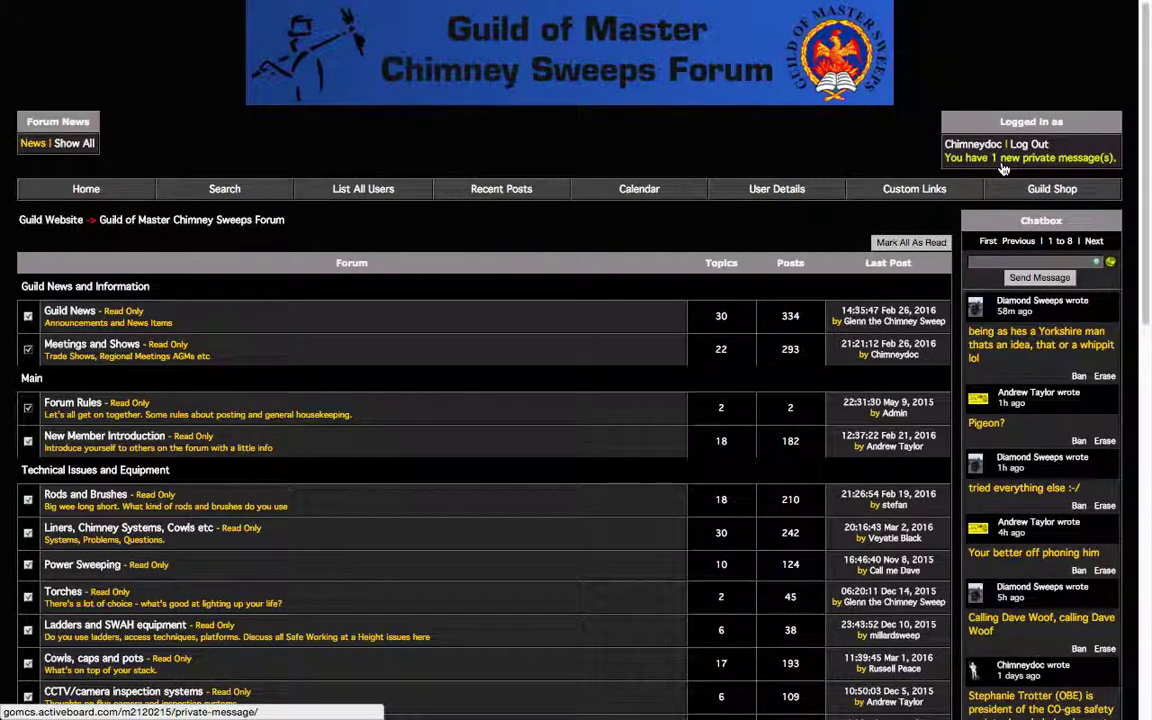
Read Chimney Bloke's 'Hi chimney doc' message in the inbox, then return to Recent Posts.
left_click(1002, 164)
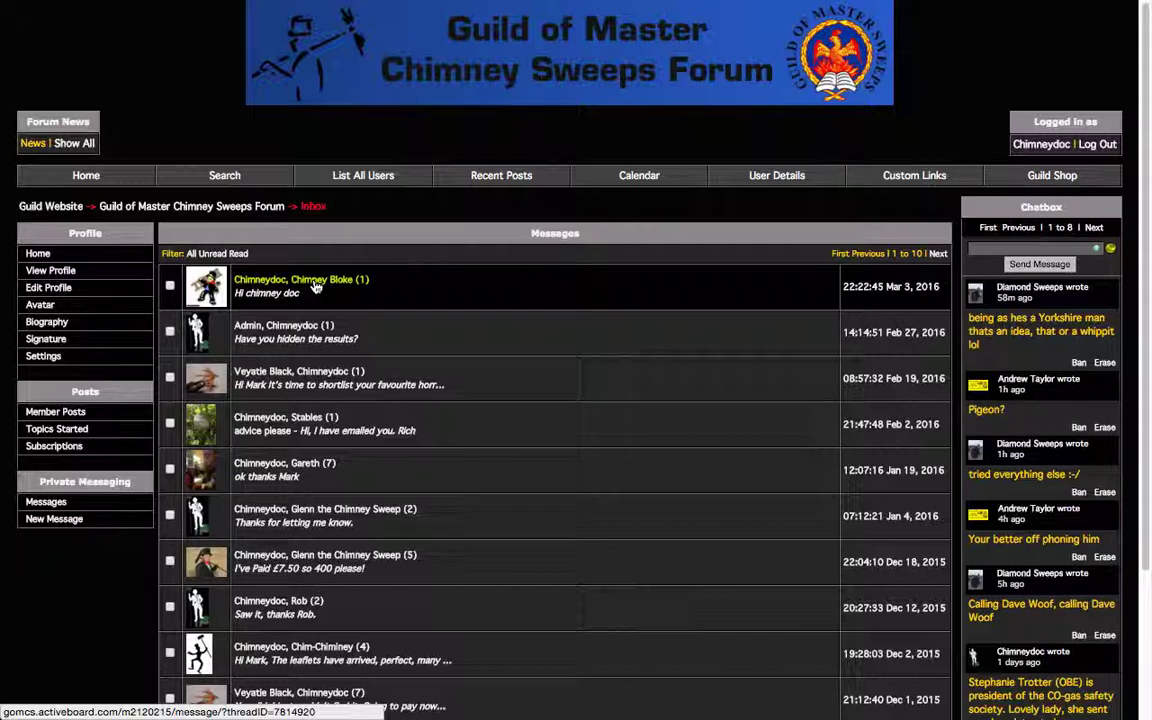
left_click(316, 287)
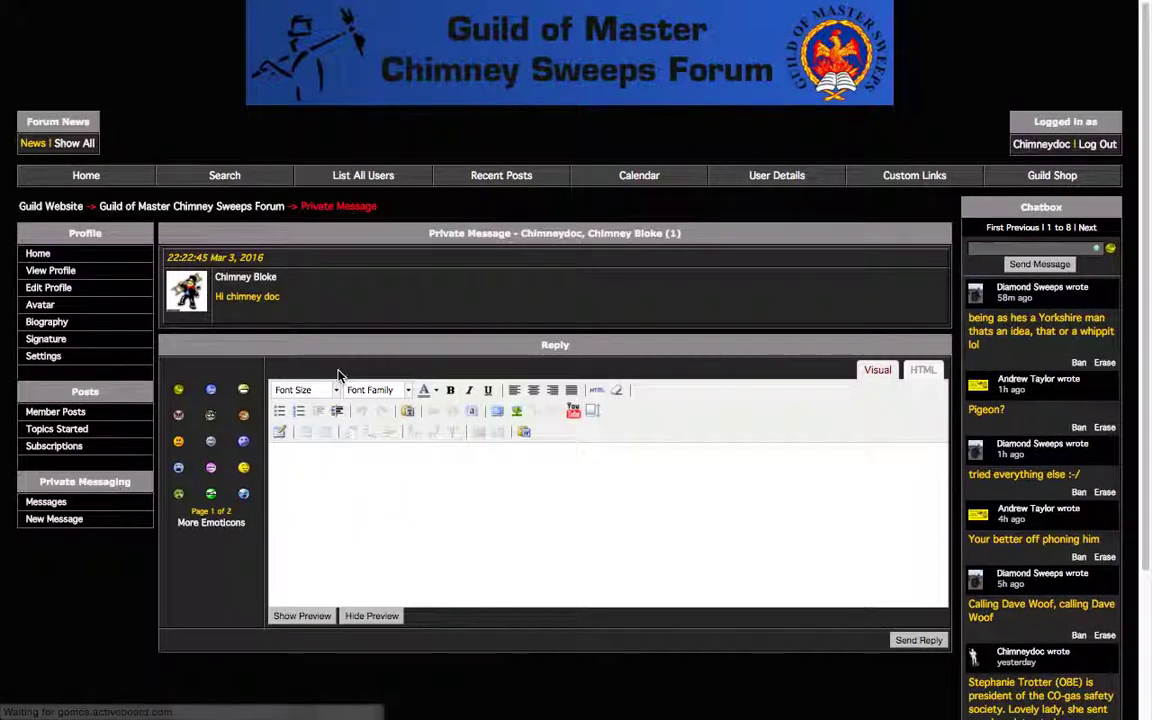
mouse_move(259, 294)
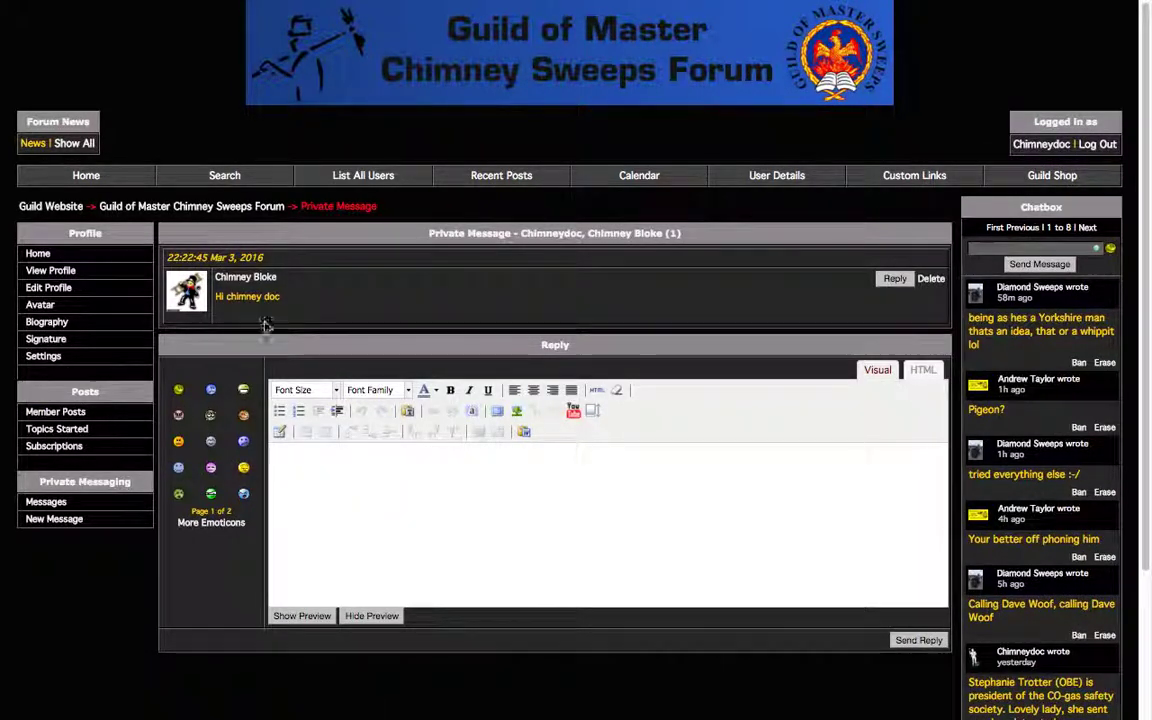
left_click(374, 482)
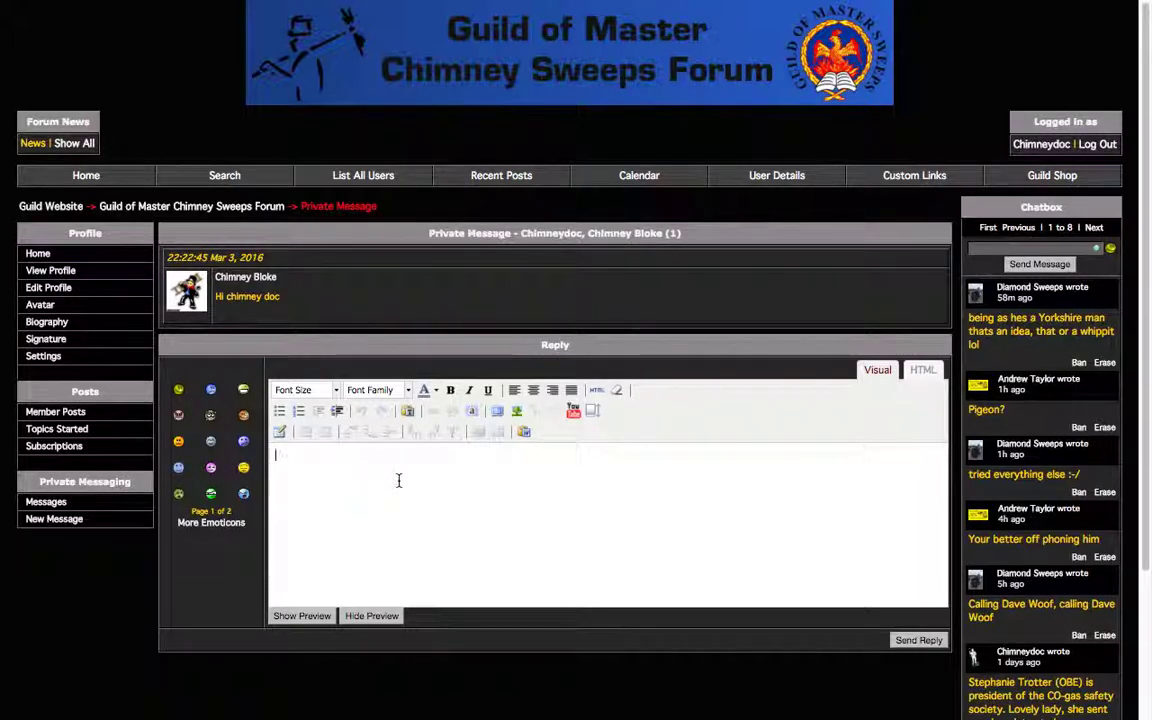
left_click(482, 183)
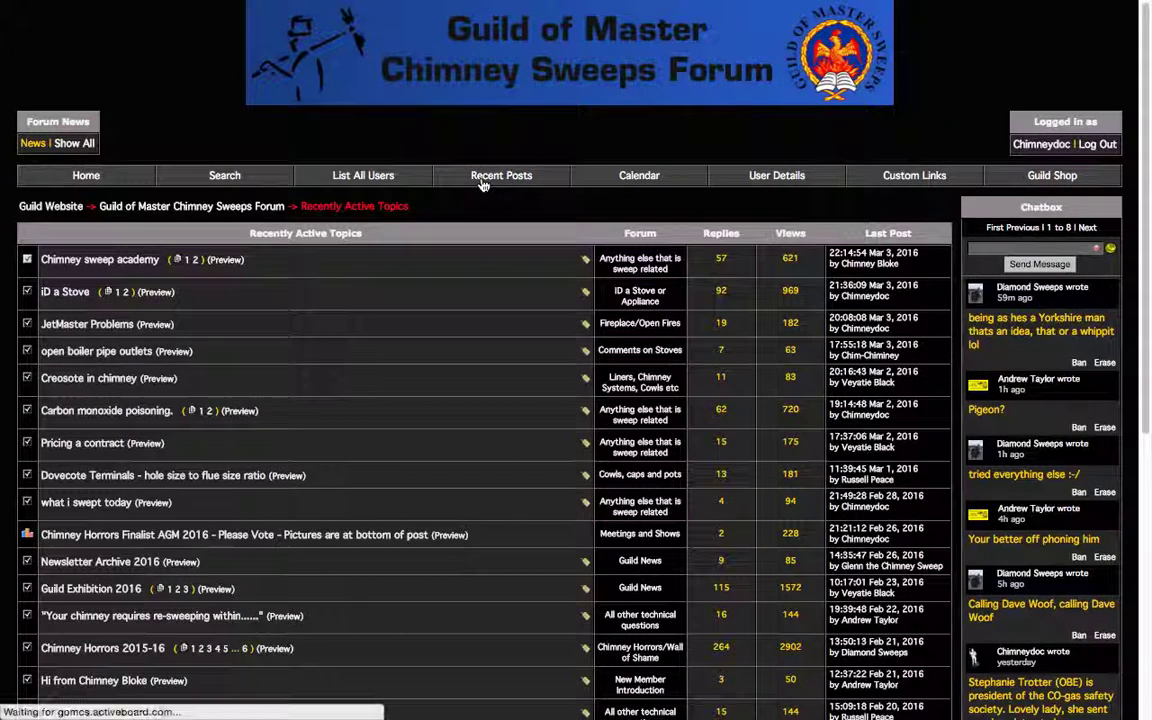